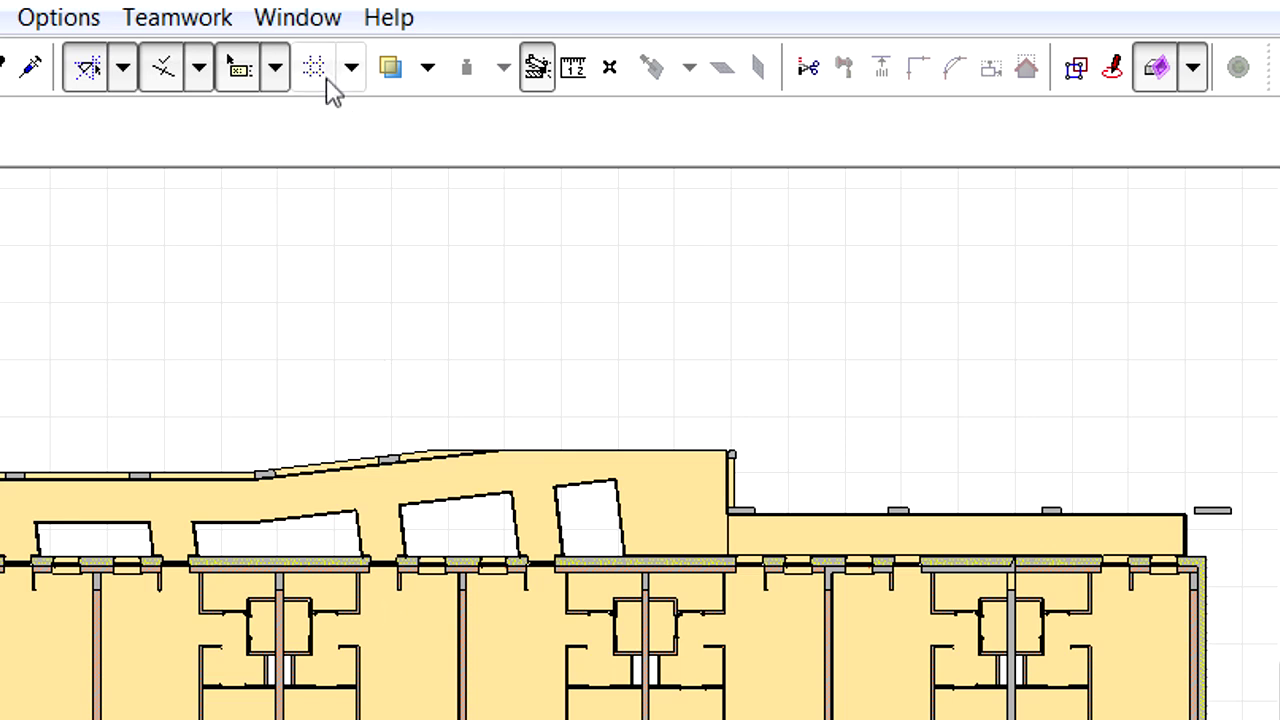
- In Model View Options, turn on Override Fill Background Color with a transparent background
{"action": "left_click", "coordinate": [304, 20]}
{"action": "mouse_move", "coordinate": [434, 271]}
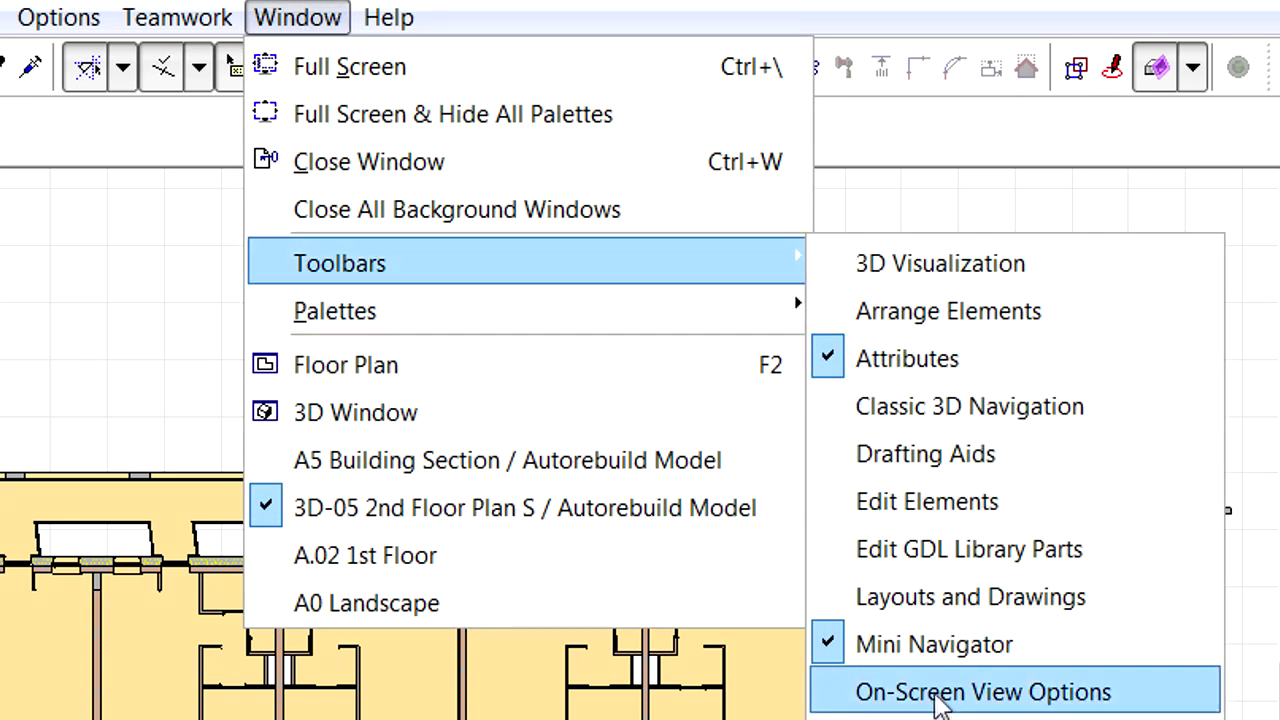
{"action": "left_click", "coordinate": [938, 692]}
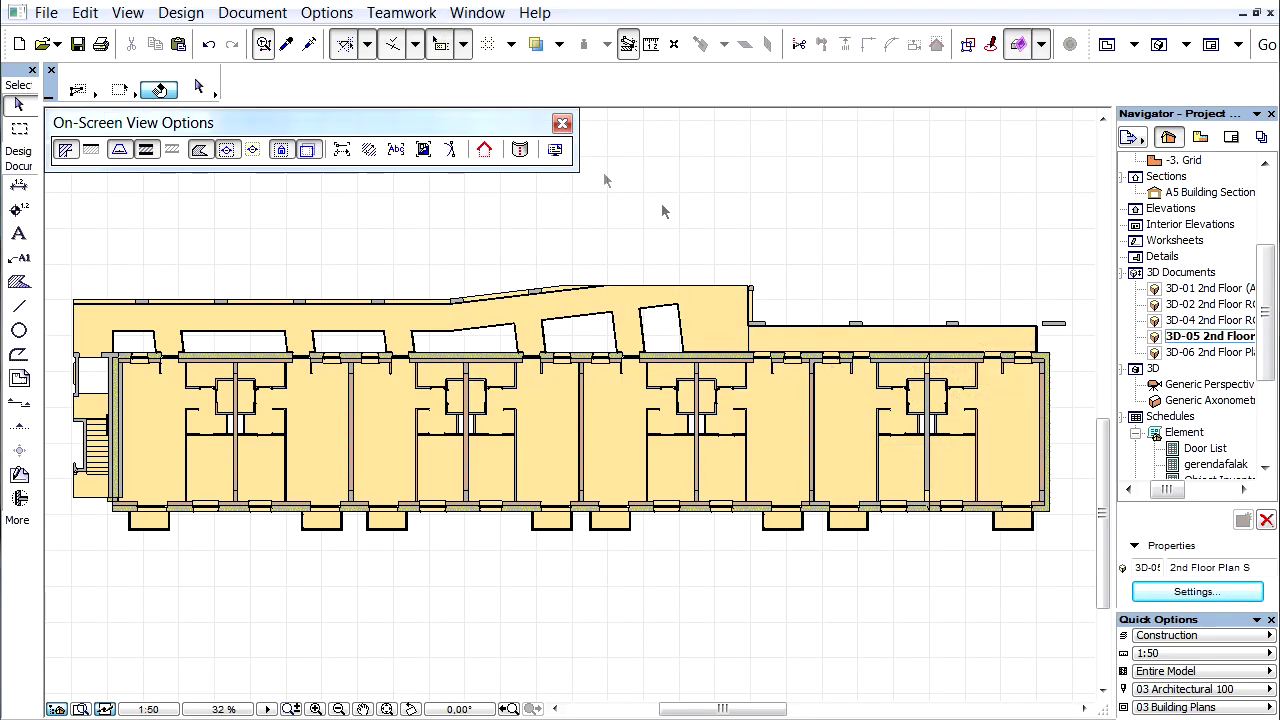
{"action": "left_click", "coordinate": [555, 150]}
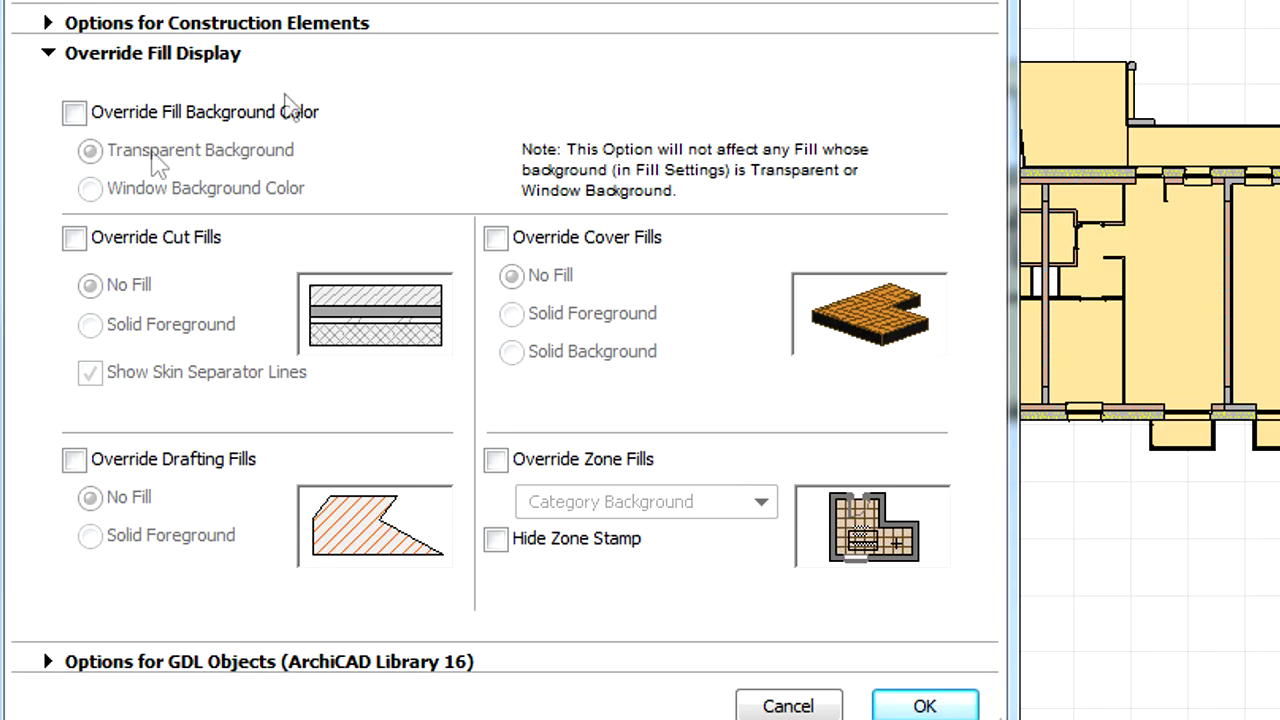
{"action": "left_click", "coordinate": [74, 113]}
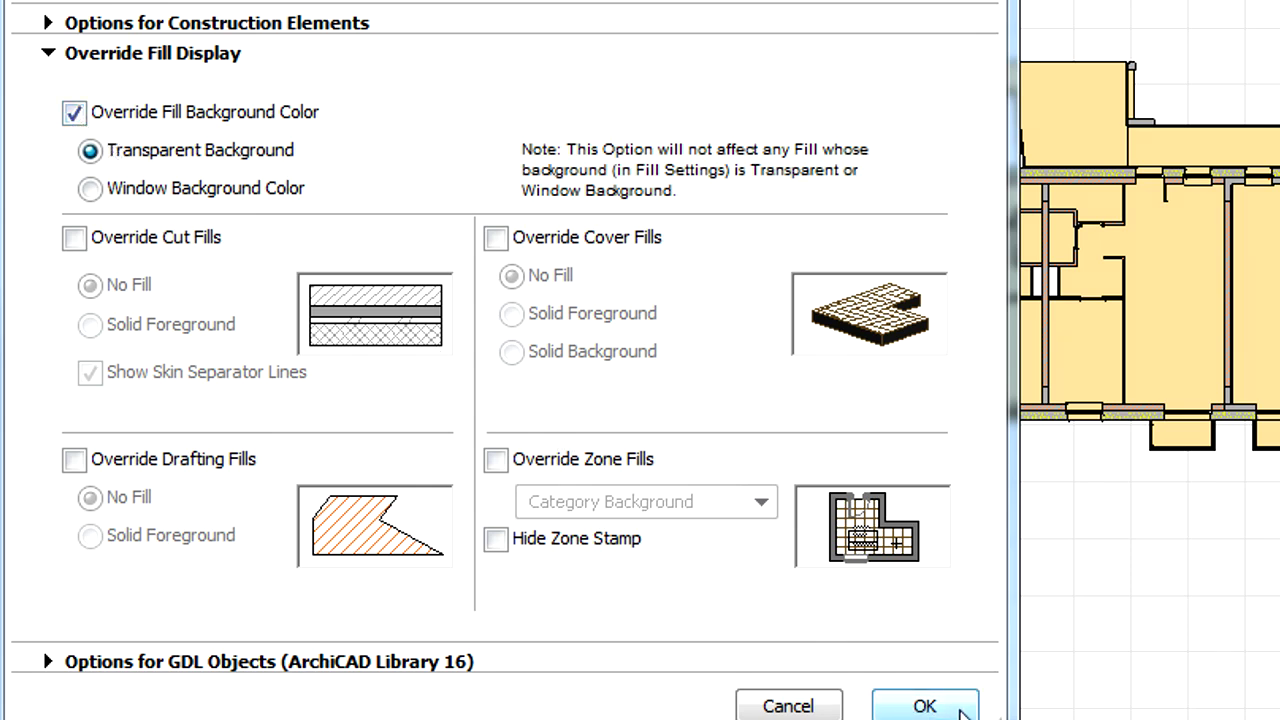
{"action": "left_click", "coordinate": [958, 708]}
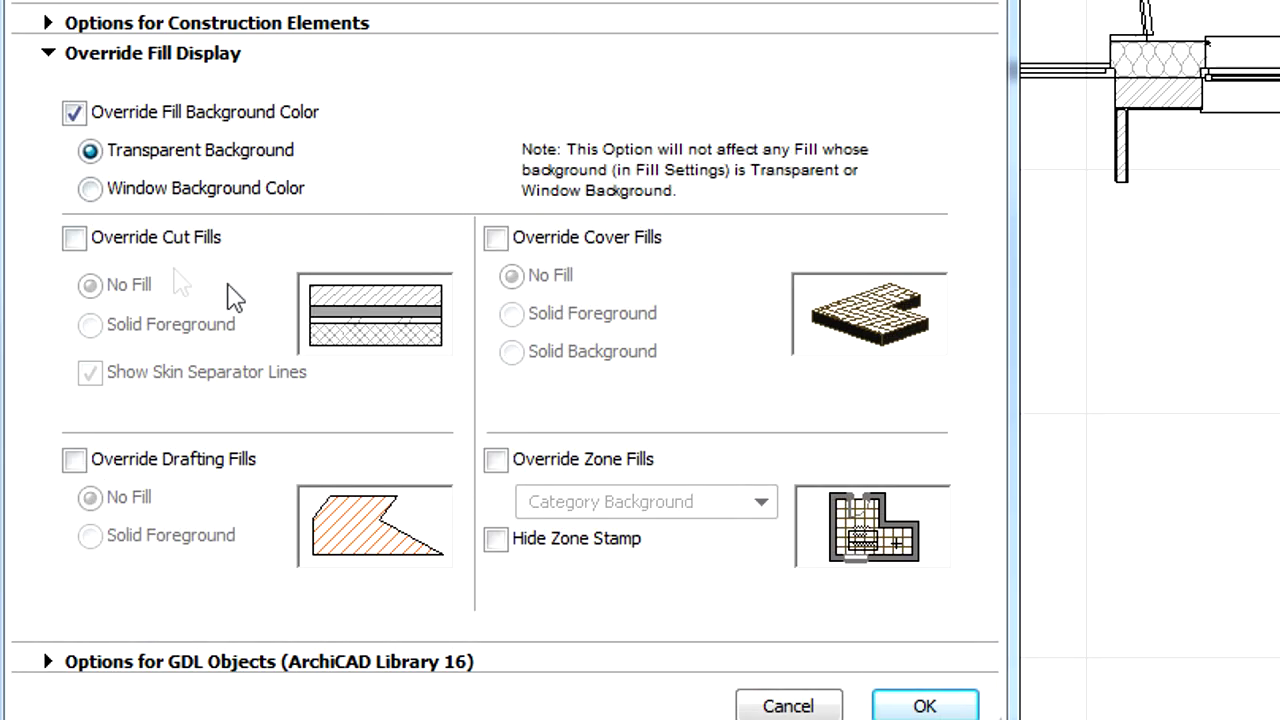
- Try overriding cut fills to none and hiding skin separator lines, then pan to review
{"action": "left_click", "coordinate": [156, 243]}
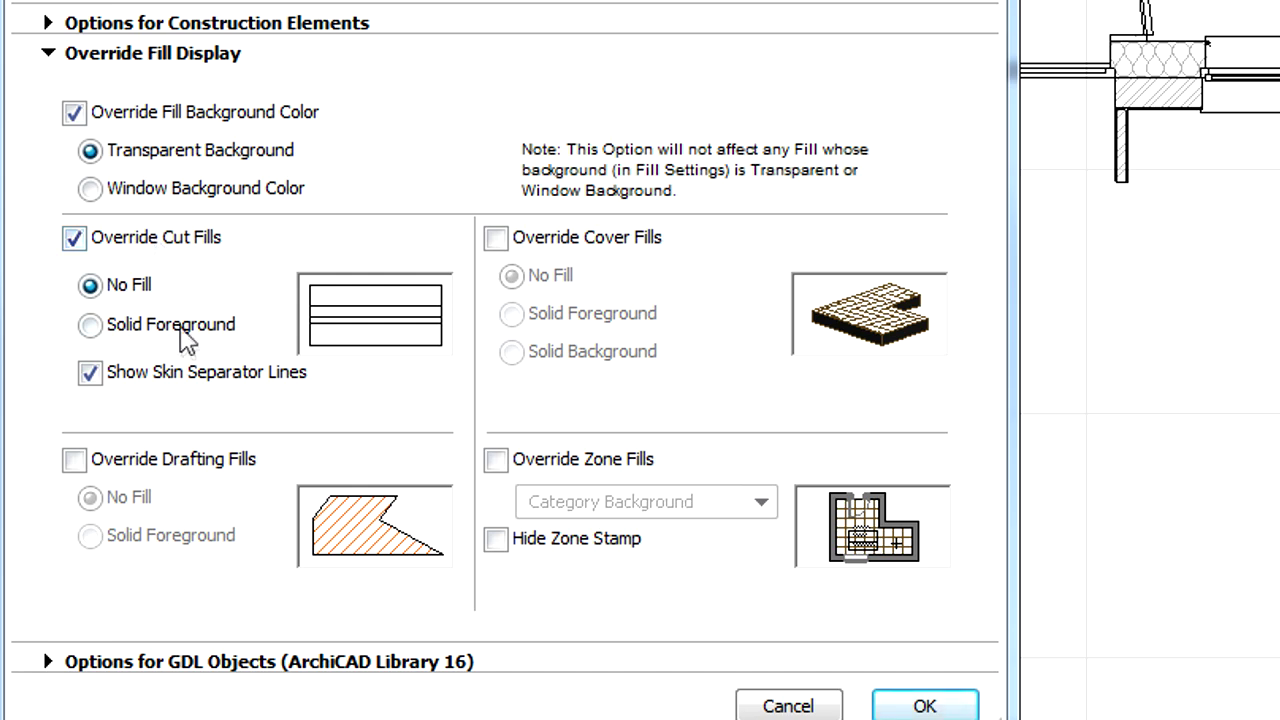
{"action": "left_click", "coordinate": [201, 378]}
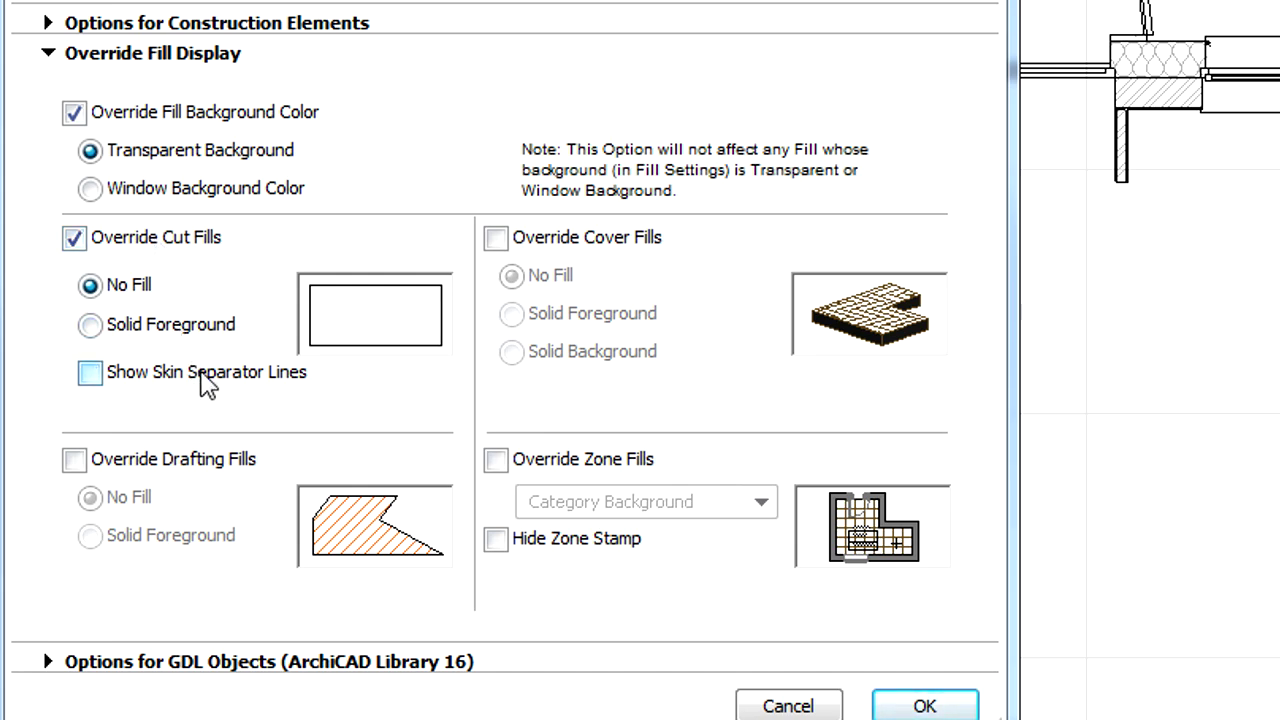
{"action": "left_click", "coordinate": [935, 704]}
{"action": "scroll", "coordinate": [951, 480], "scroll_direction": "down", "scroll_amount": 2}
{"action": "middle_click_drag", "start_coordinate": [1000, 354], "coordinate": [694, 409]}
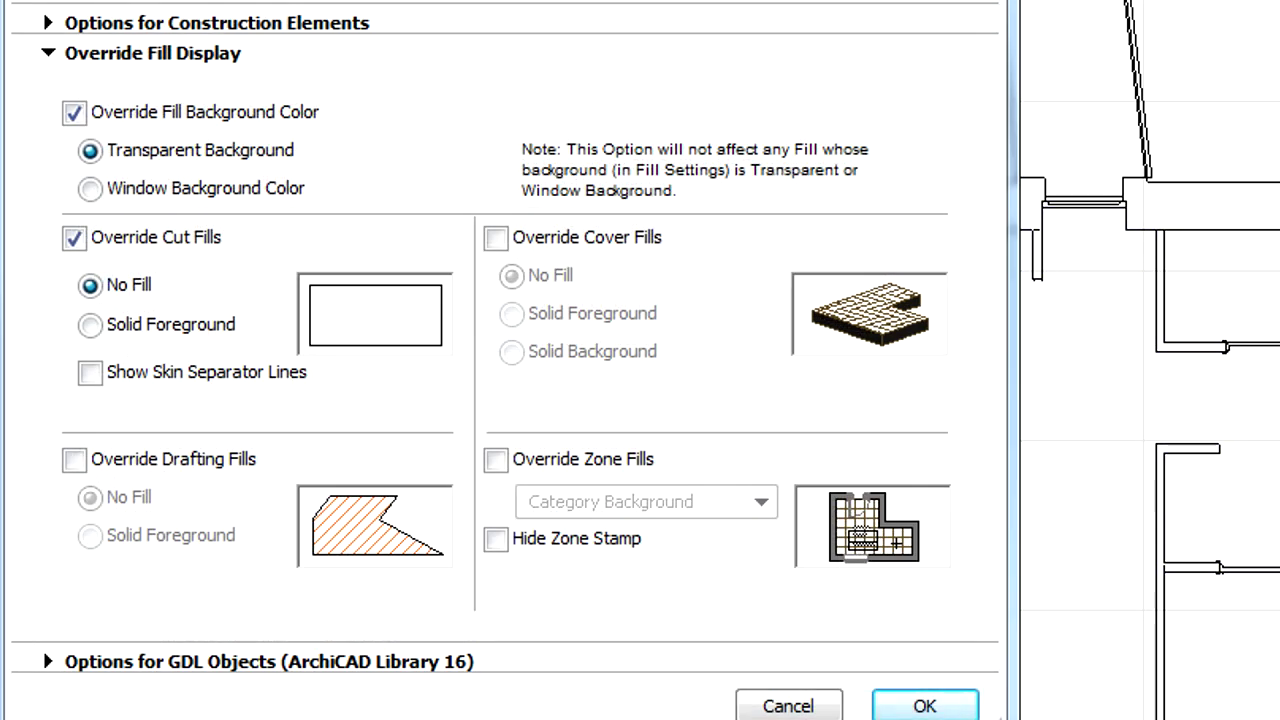
- Switch off the fill background and cut fill overrides to restore the original fills
{"action": "left_click", "coordinate": [74, 113]}
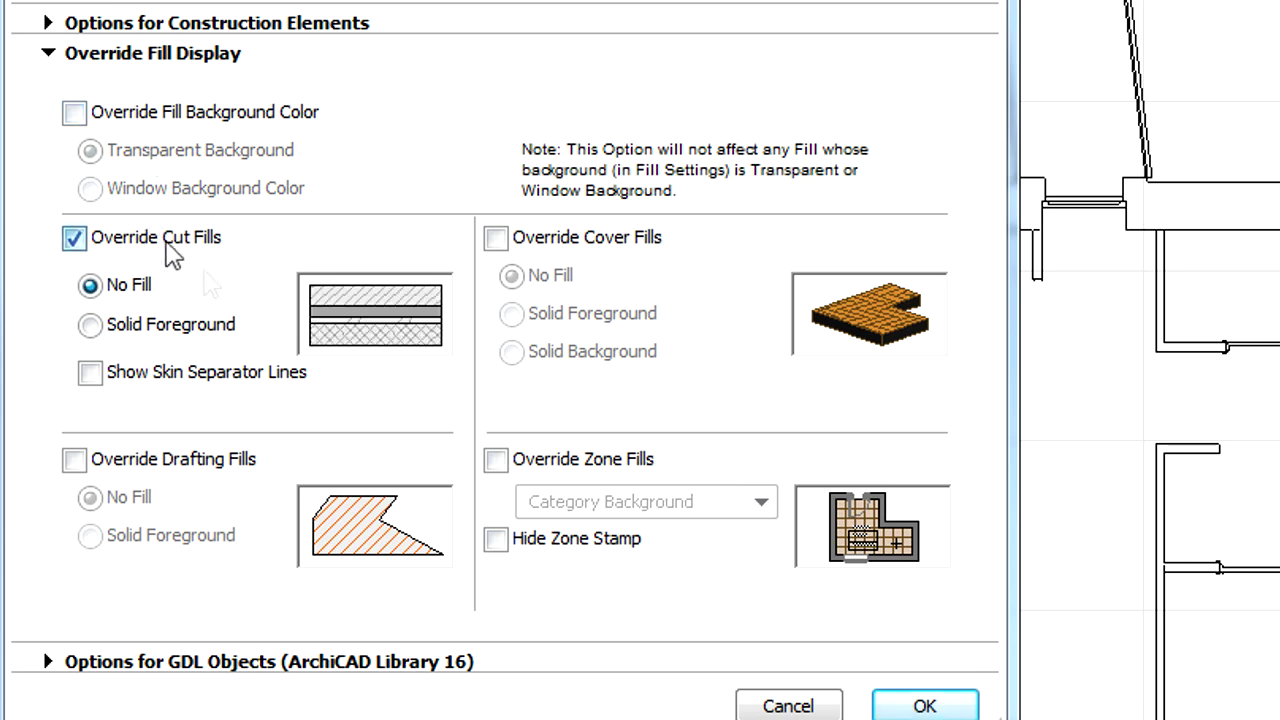
{"action": "left_click", "coordinate": [160, 240]}
{"action": "left_click", "coordinate": [925, 706]}
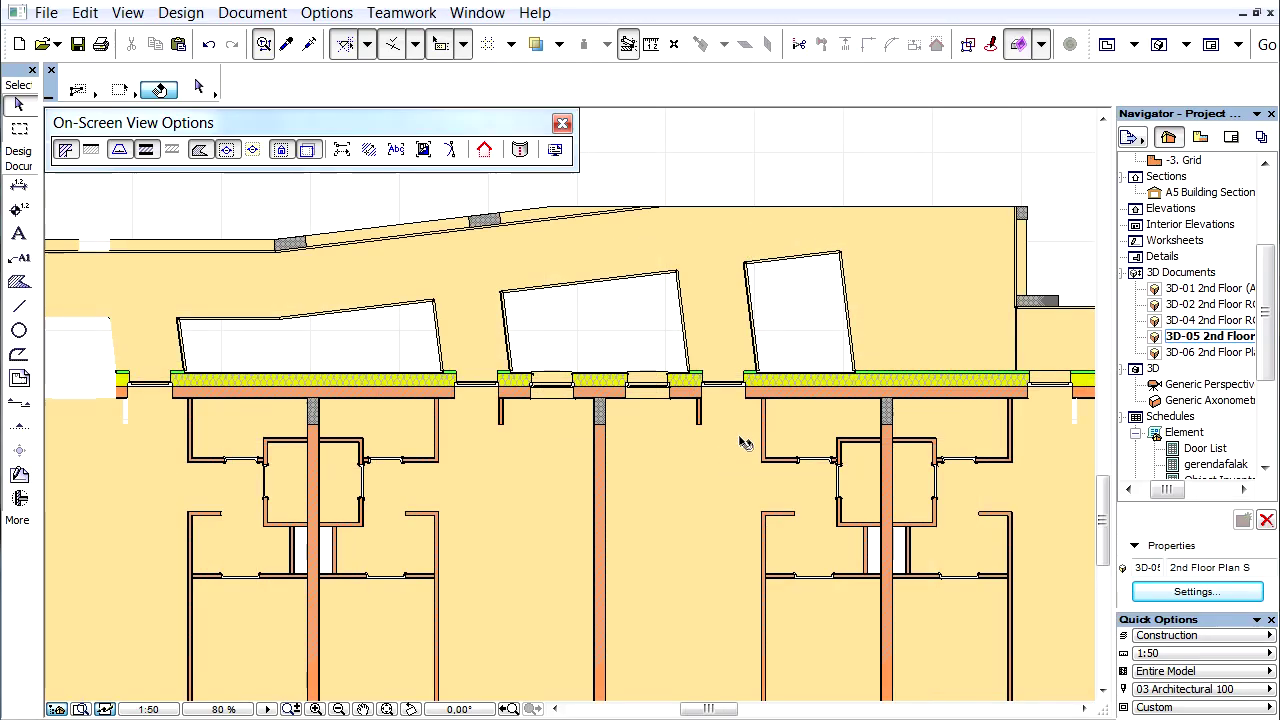
{"action": "scroll", "coordinate": [1090, 385], "scroll_direction": "down", "scroll_amount": 5}
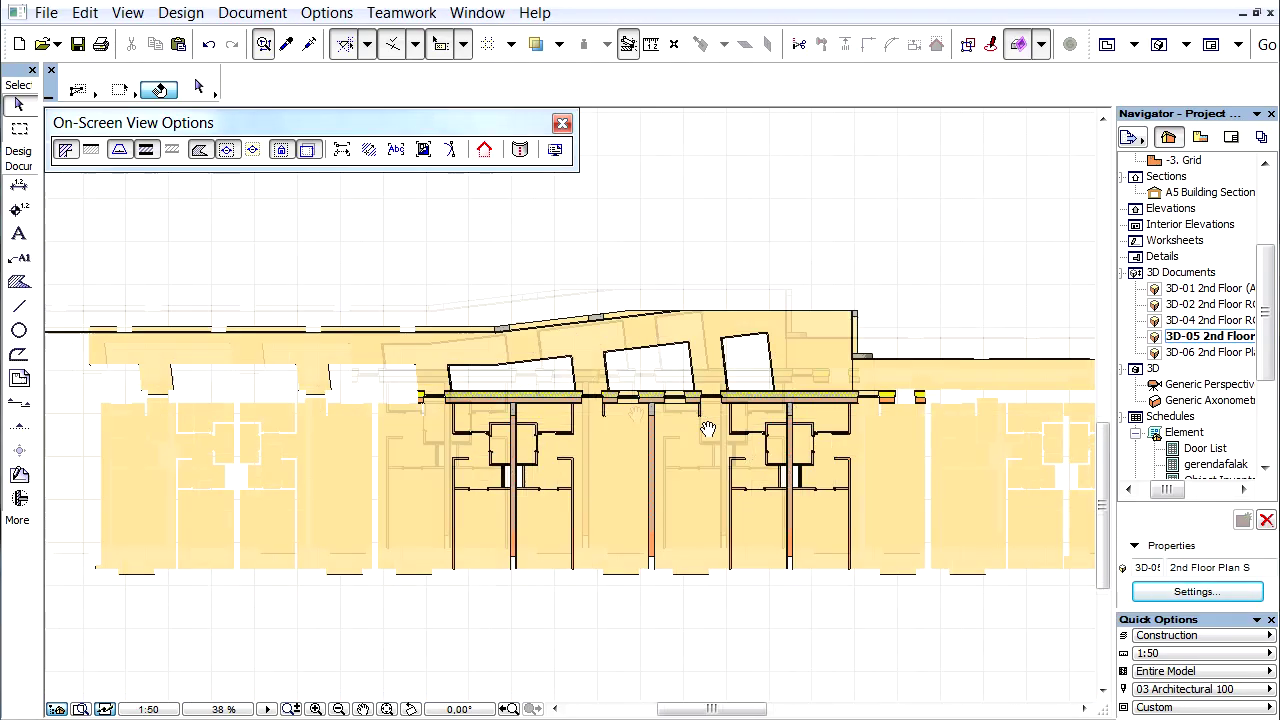
{"action": "scroll", "coordinate": [670, 442], "scroll_direction": "up", "scroll_amount": 2}
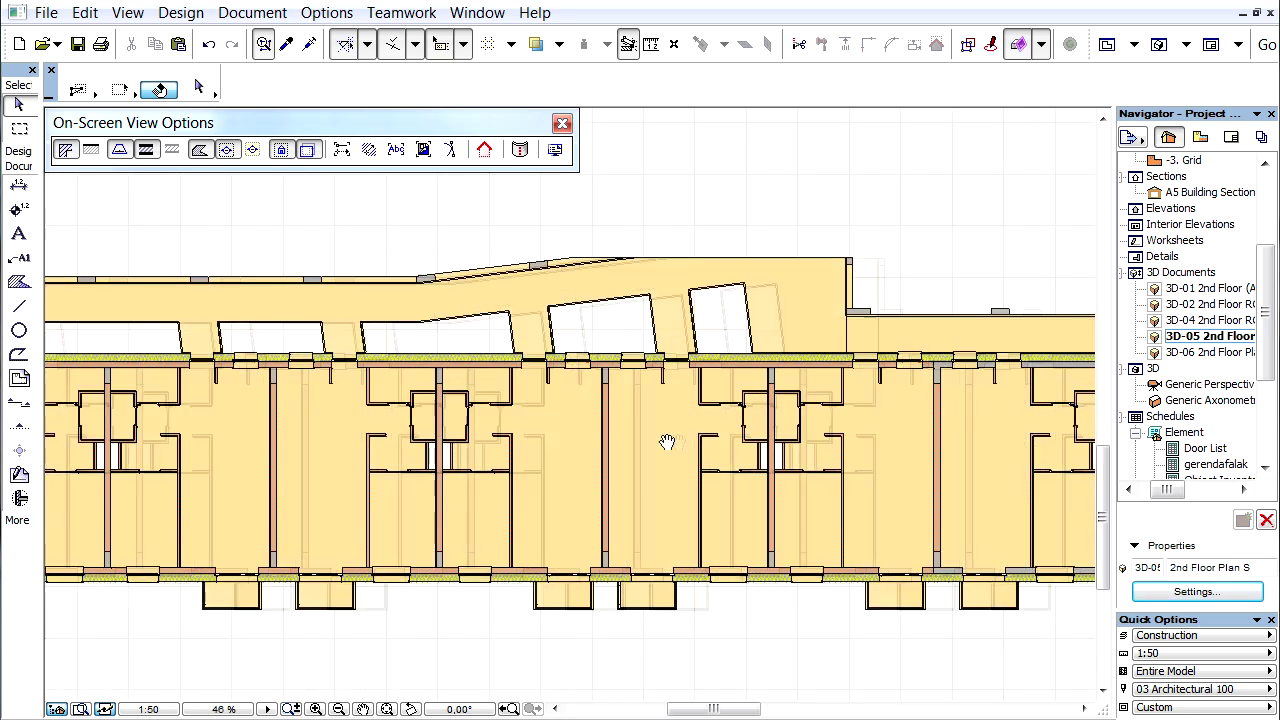
- Set the 3D document's Fill Cut Surfaces with option to Own Surface Colors (Non-Shaded)
{"action": "left_click", "coordinate": [1199, 594]}
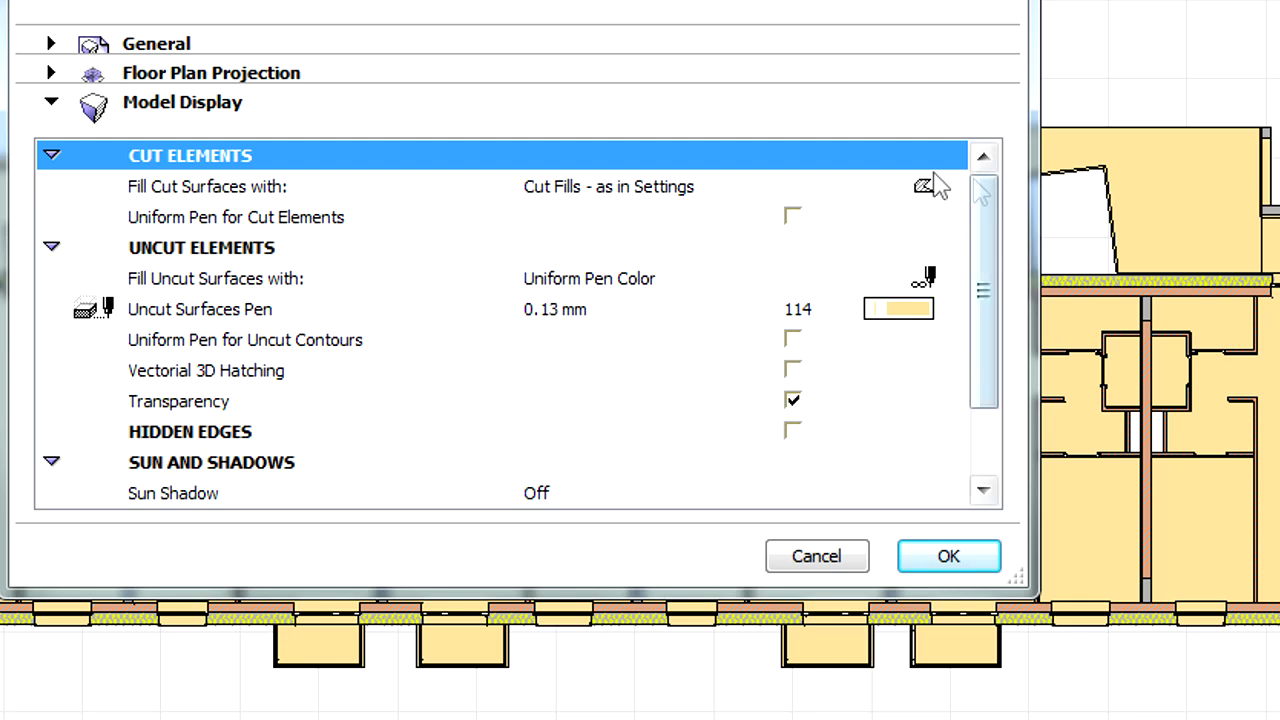
{"action": "left_click", "coordinate": [664, 297]}
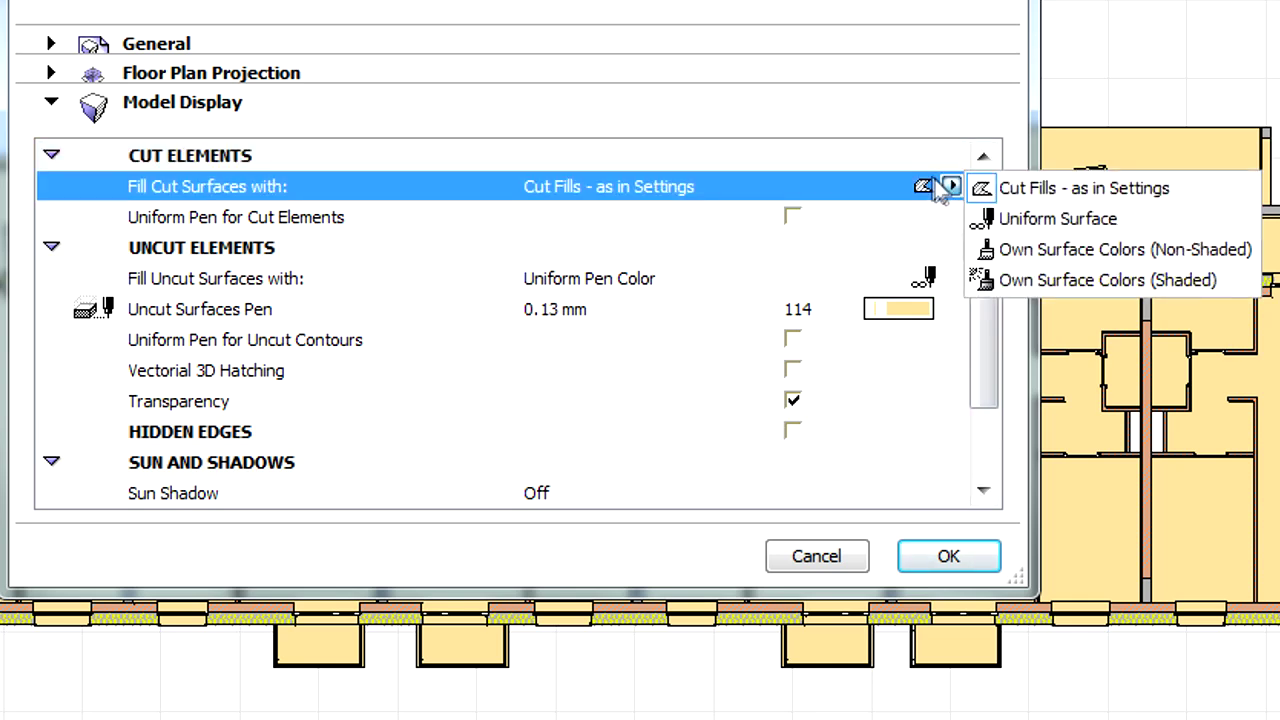
{"action": "left_click", "coordinate": [1055, 262]}
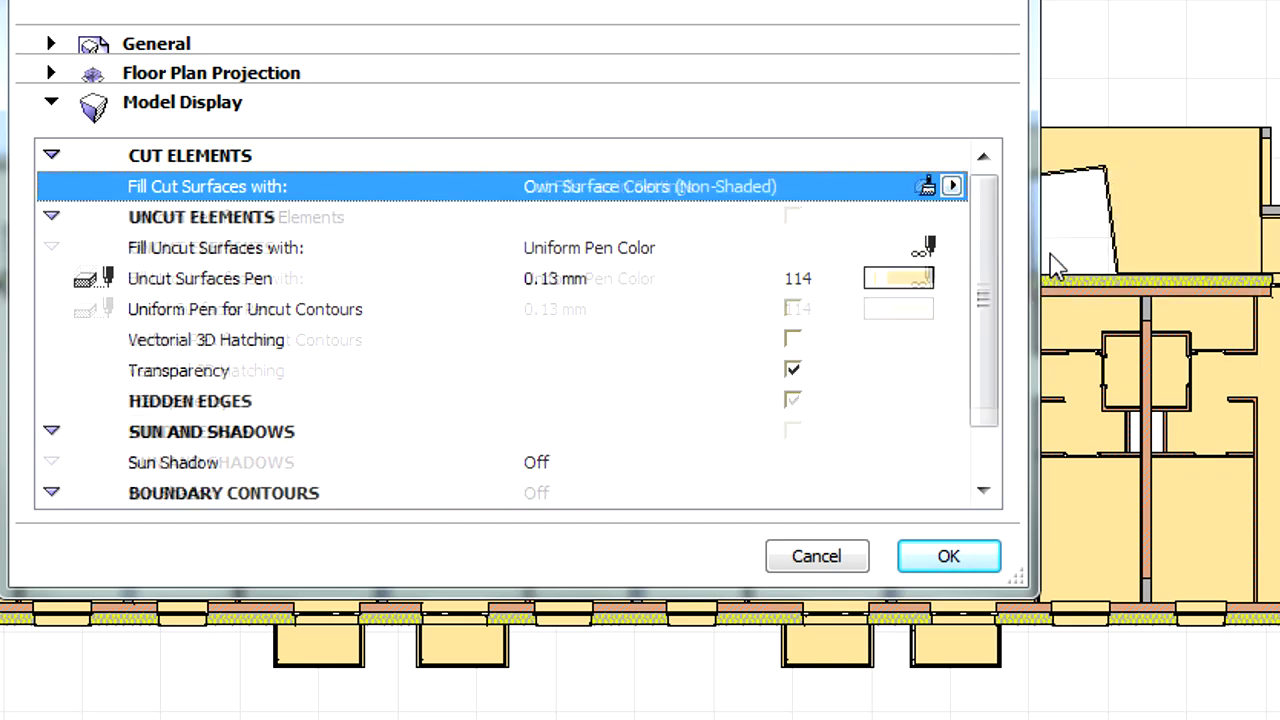
{"action": "left_click", "coordinate": [953, 555]}
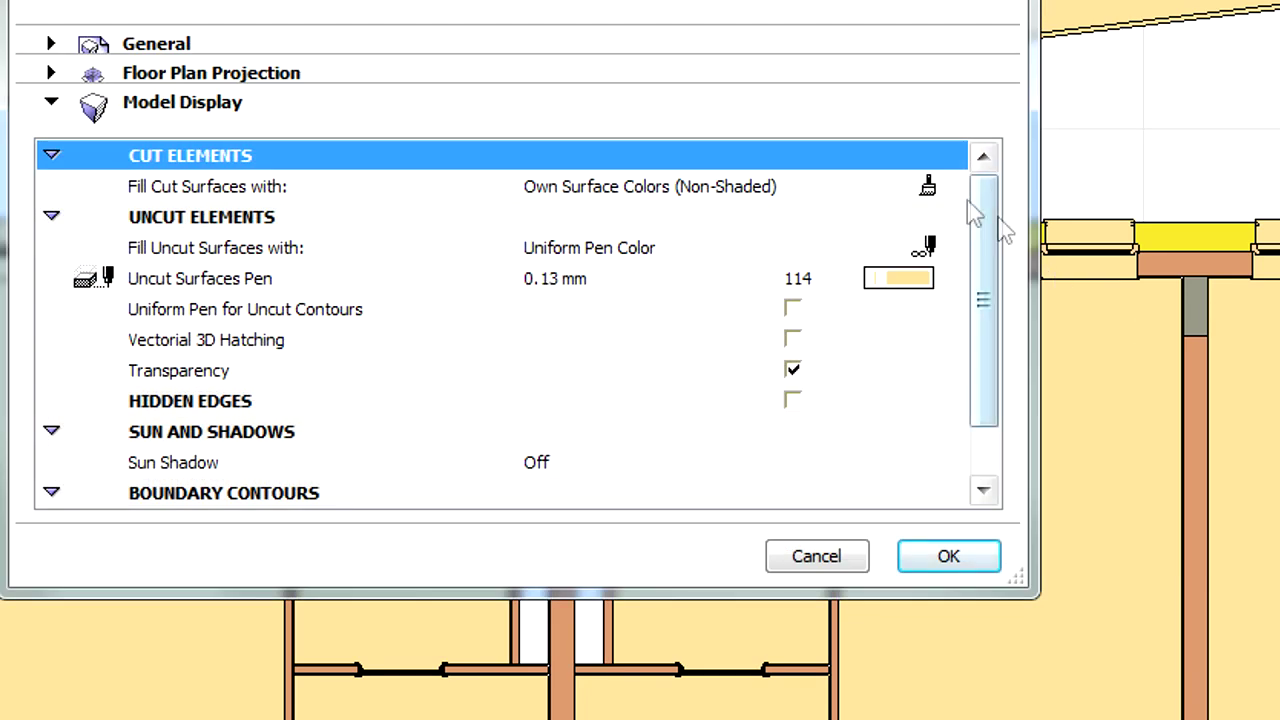
- Fill cut surfaces with a Uniform Surface in red Paint-06 and deselect the slab
{"action": "left_click", "coordinate": [951, 187]}
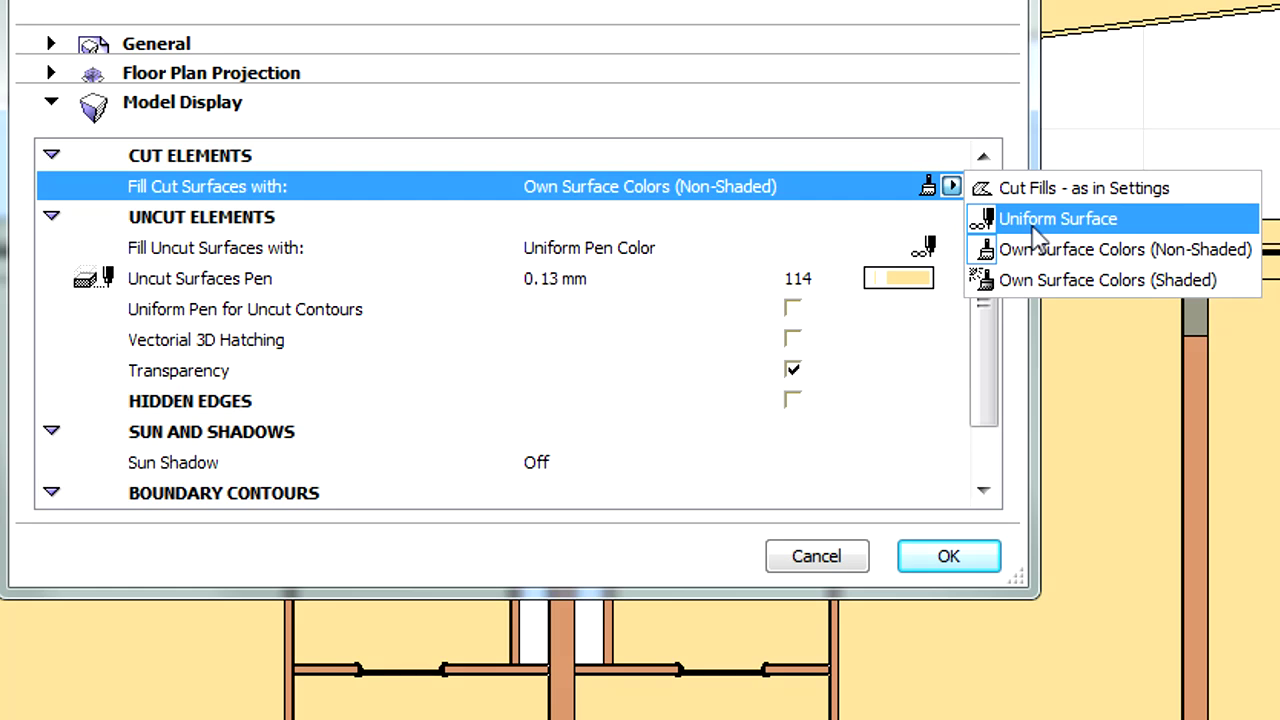
{"action": "left_click", "coordinate": [1034, 222]}
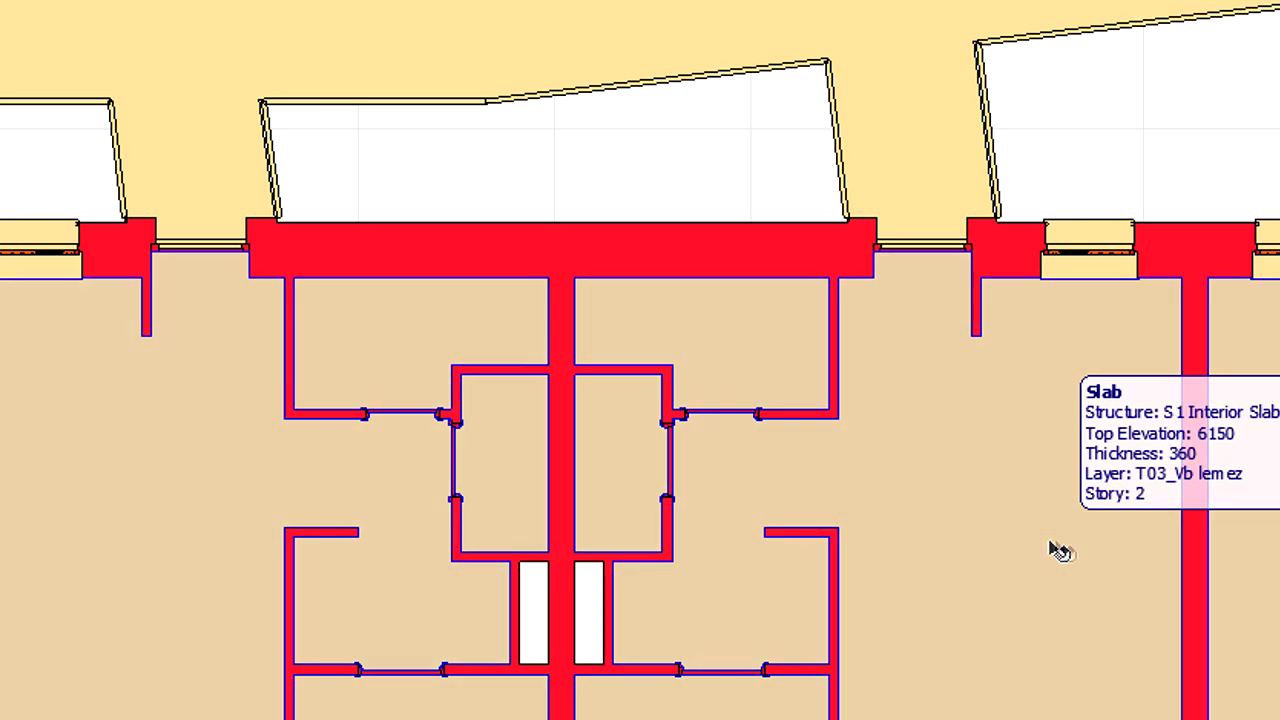
{"action": "key", "text": "Escape"}
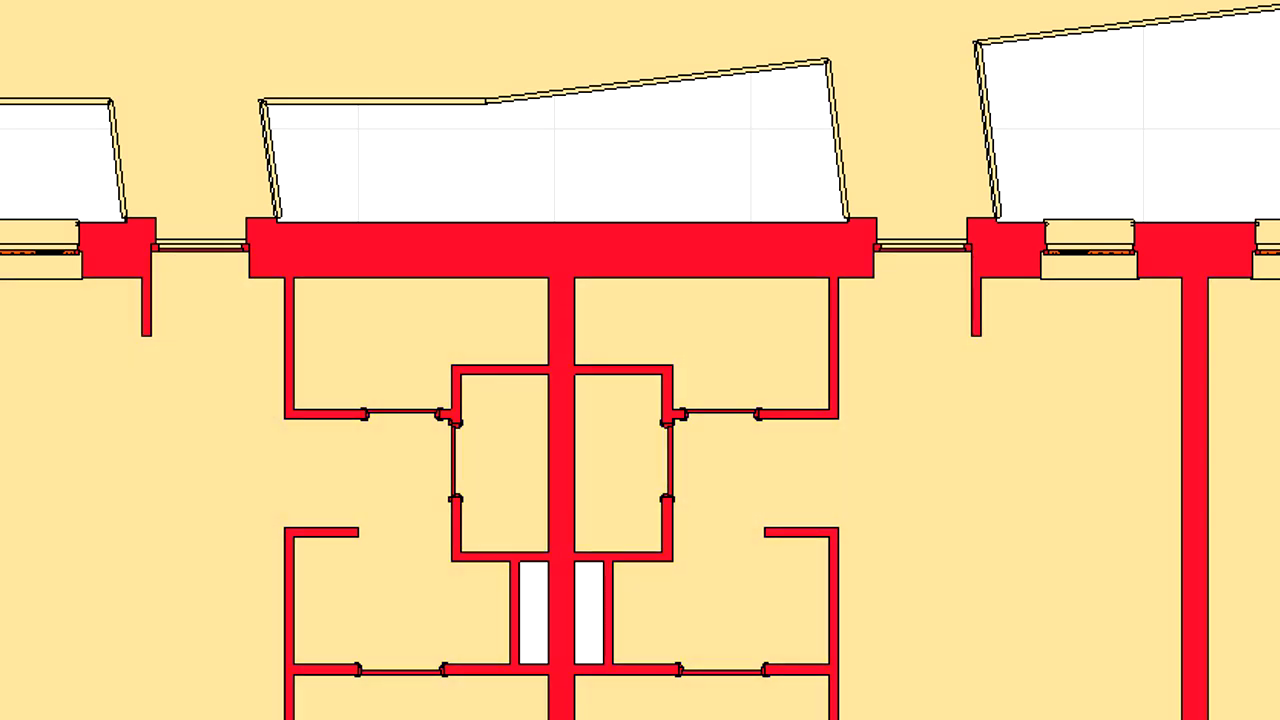
- Set Fill Uncut Surfaces to Own Surface Colors (Shaded)
{"action": "key", "text": "ctrl+t"}
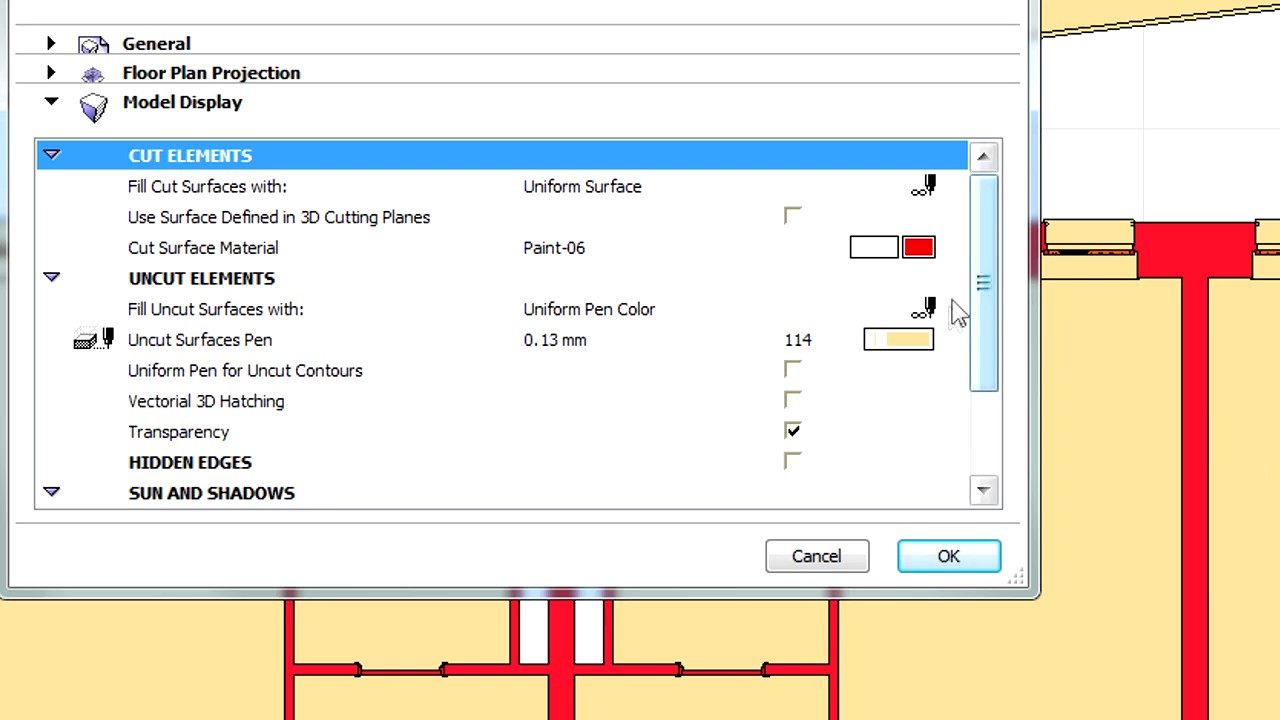
{"action": "left_click", "coordinate": [950, 311]}
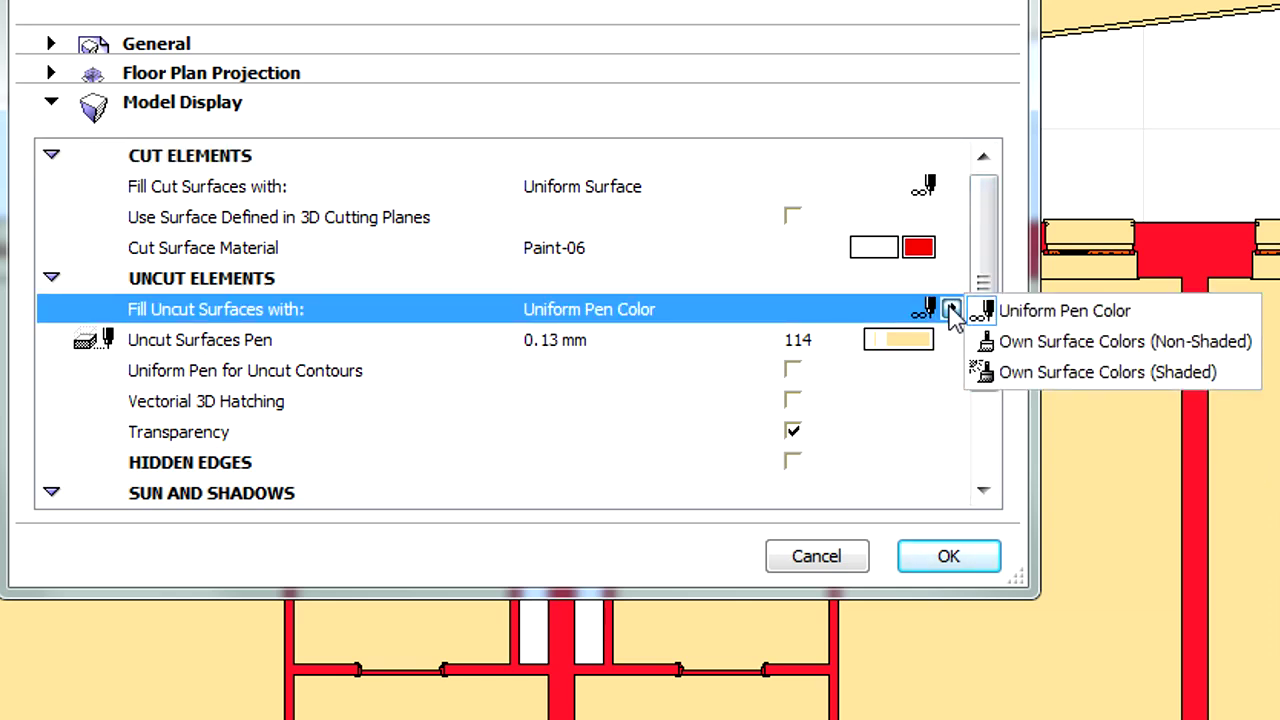
{"action": "left_click", "coordinate": [1030, 373]}
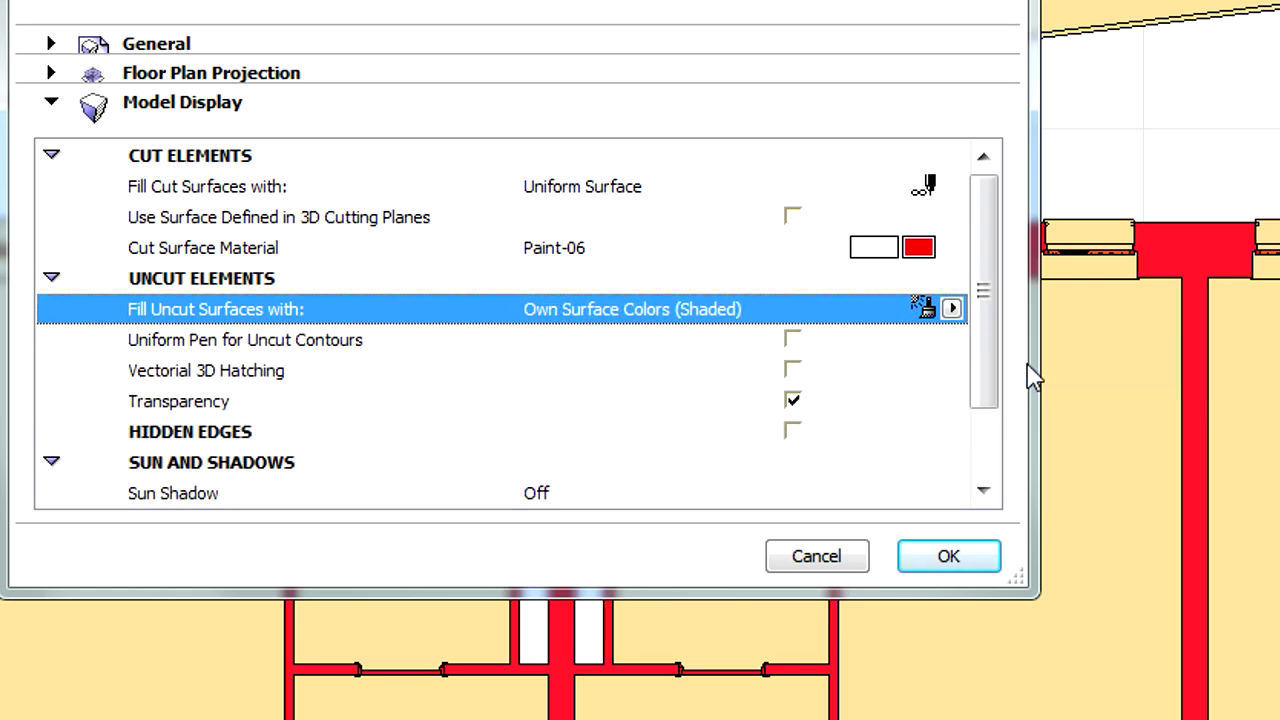
{"action": "left_click", "coordinate": [955, 558]}
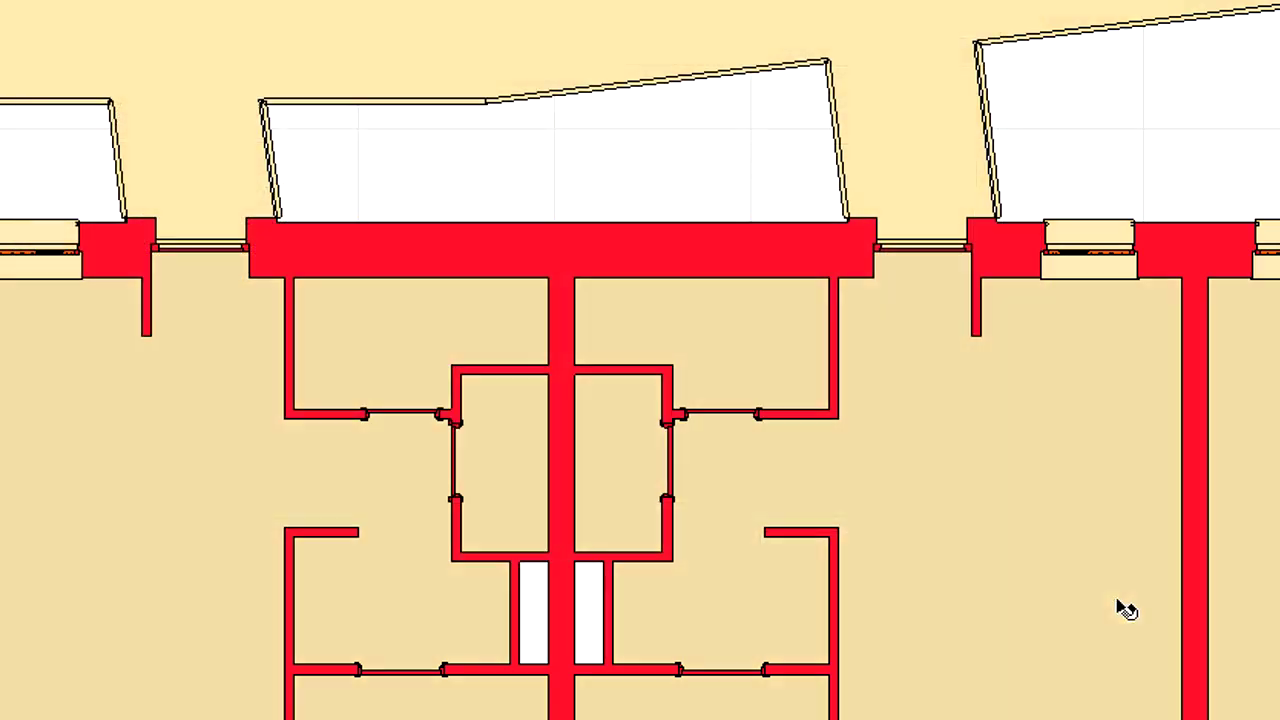
- Enable Uniform Pen for Uncut Contours (0.13 mm) and Vectorial 3D Hatching
{"action": "scroll", "coordinate": [1100, 557], "scroll_direction": "down", "scroll_amount": 3}
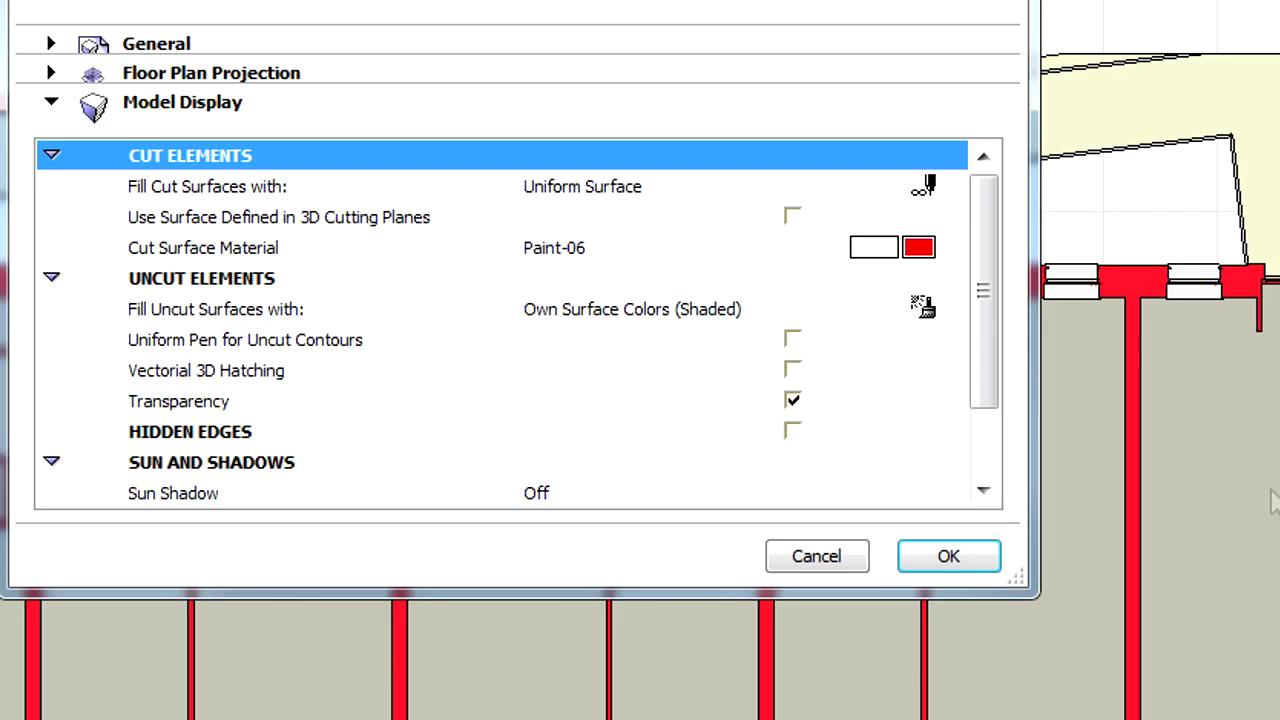
{"action": "left_click", "coordinate": [793, 340]}
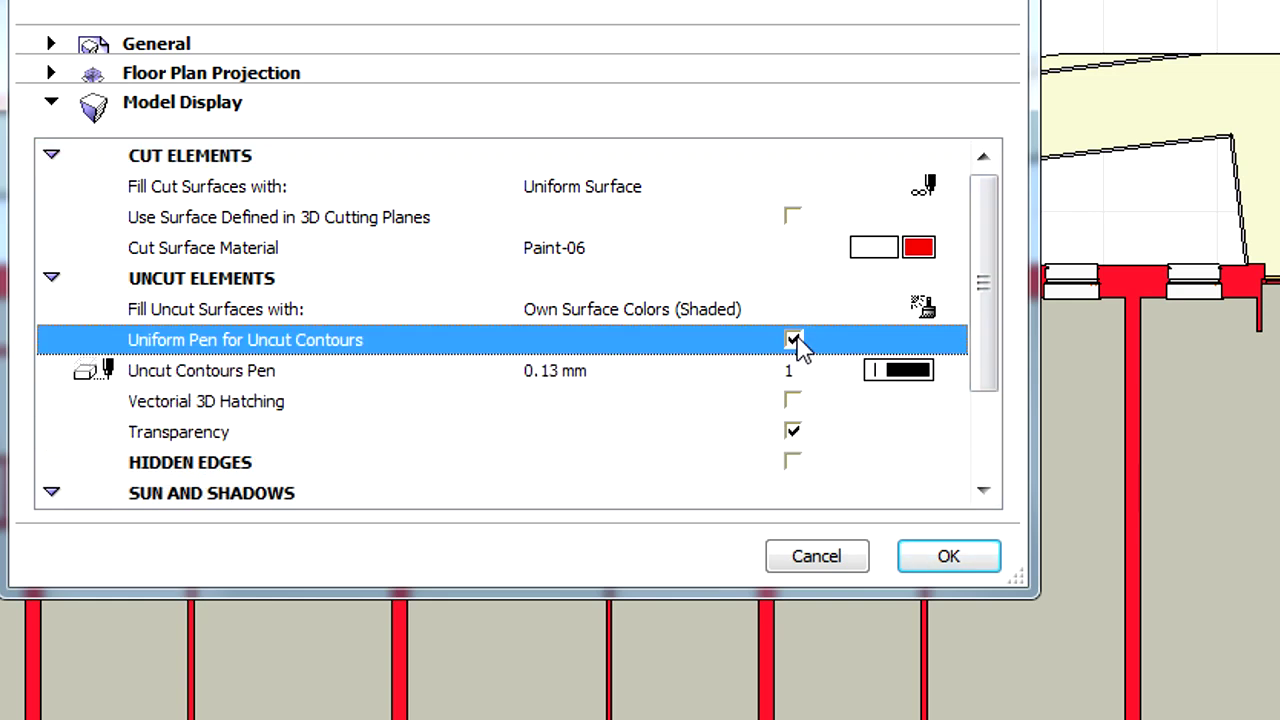
{"action": "left_click", "coordinate": [794, 403]}
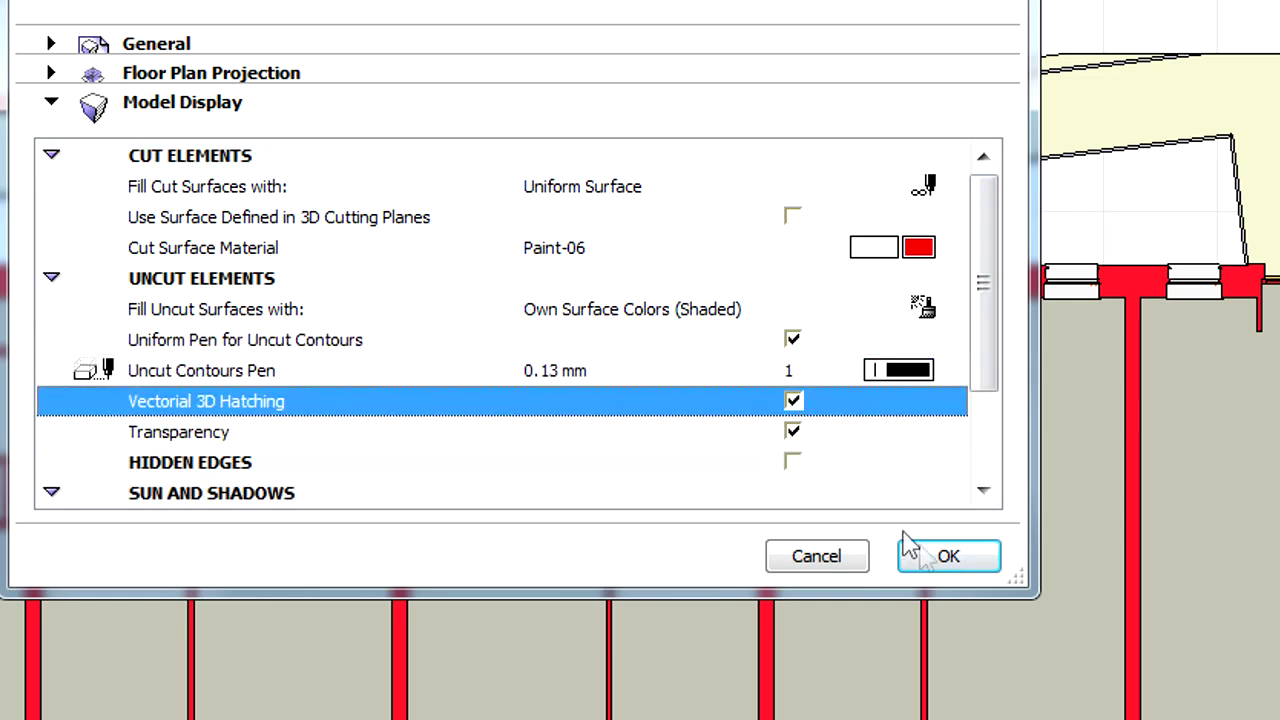
{"action": "left_click", "coordinate": [979, 561]}
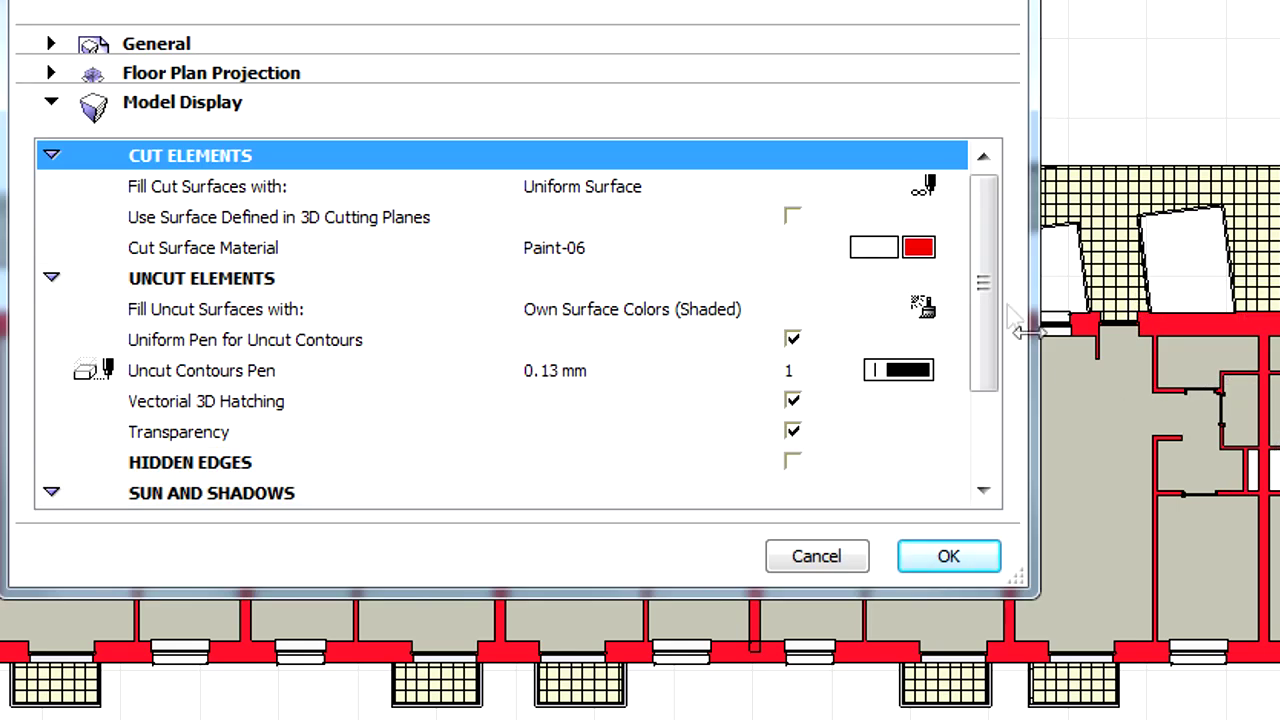
- Turn Sun Shadow on and zoom in to inspect the cast shadows on the plan
{"action": "left_click_drag", "start_coordinate": [994, 297], "coordinate": [998, 372]}
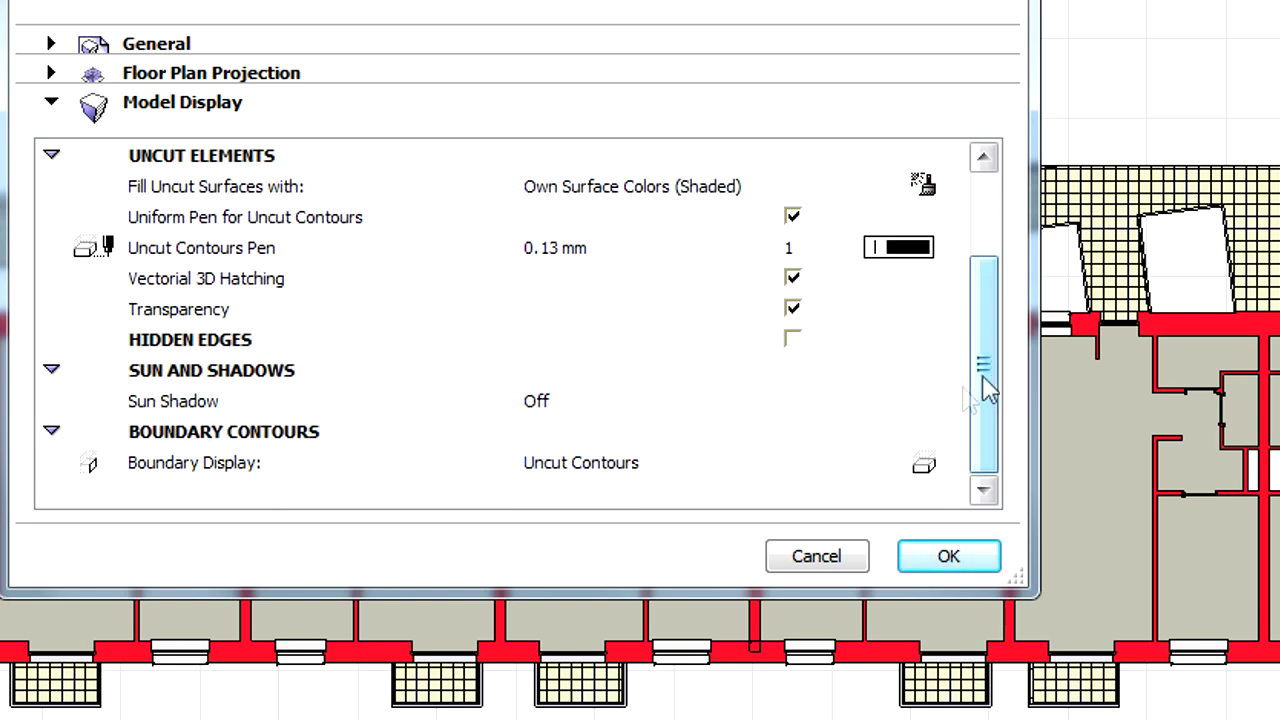
{"action": "left_click", "coordinate": [950, 400]}
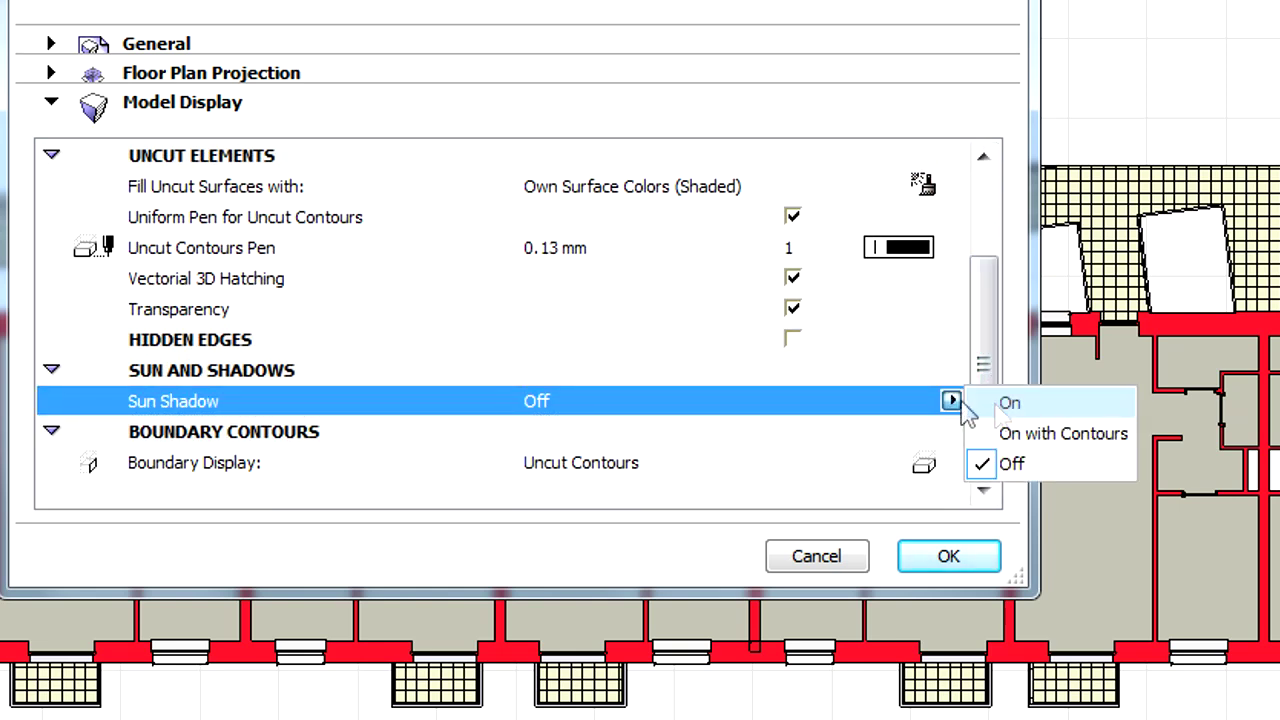
{"action": "left_click", "coordinate": [1007, 408]}
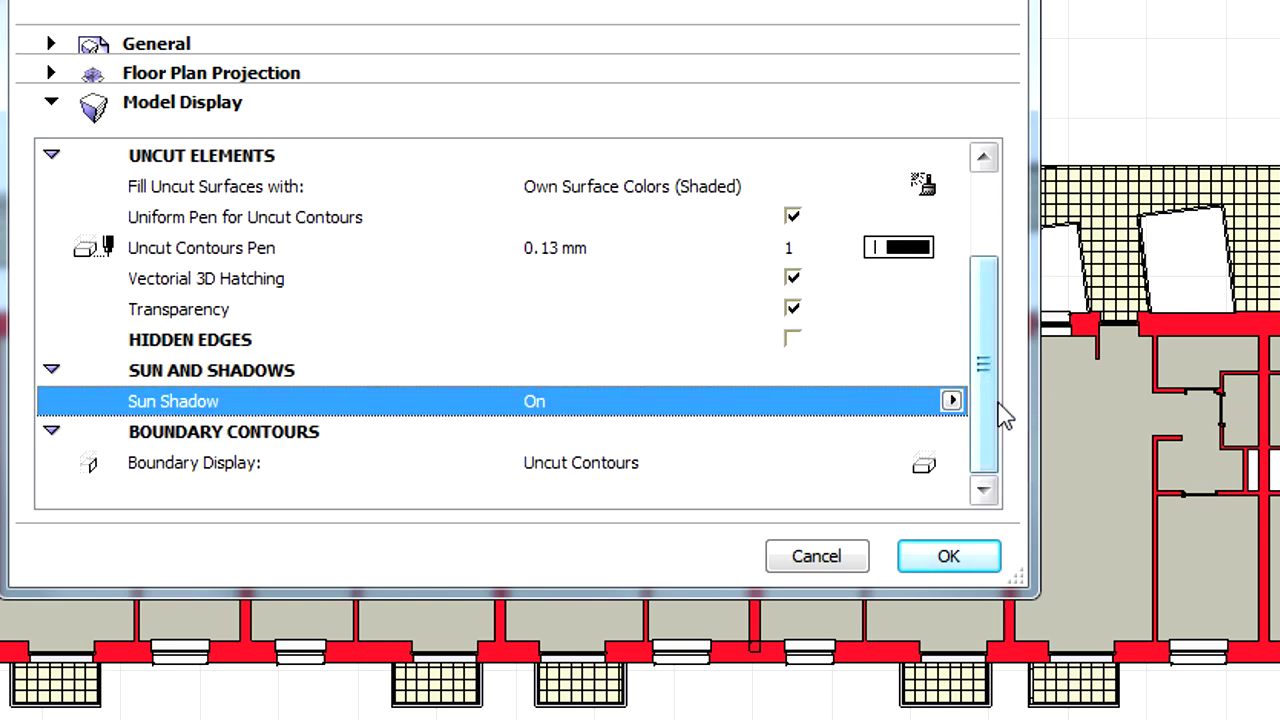
{"action": "left_click", "coordinate": [962, 558]}
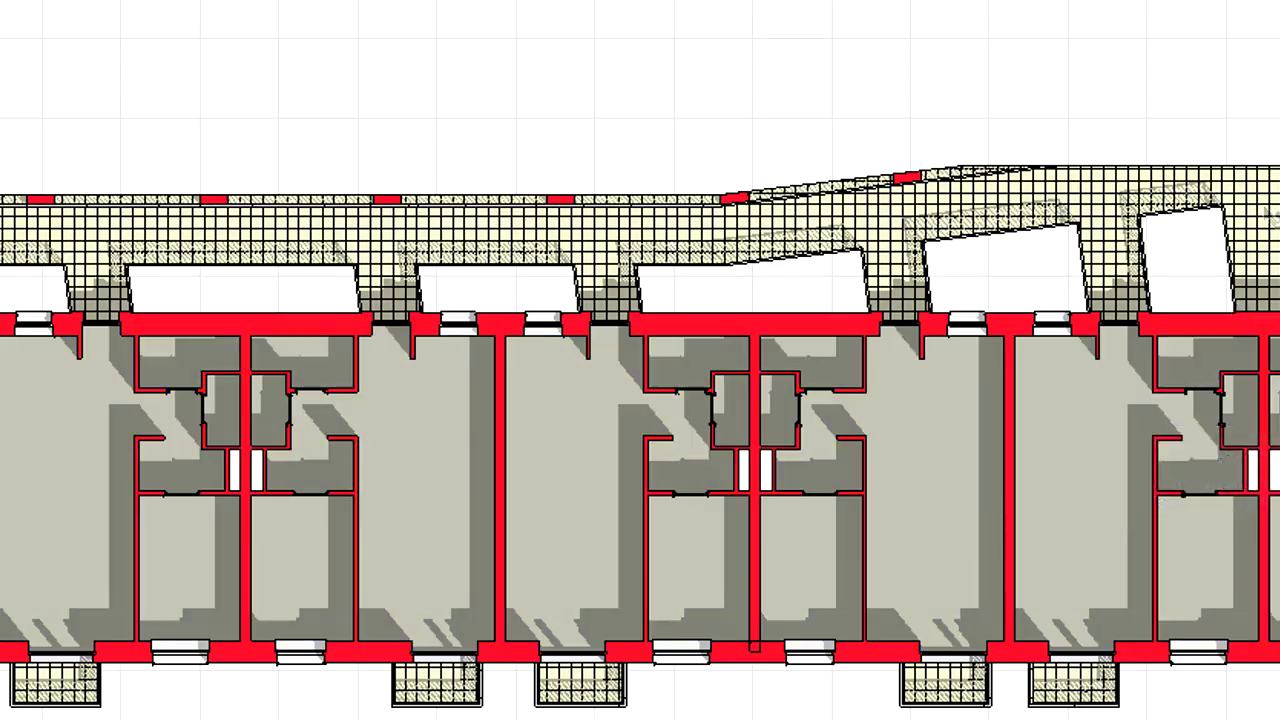
{"action": "scroll", "coordinate": [1265, 170], "scroll_direction": "up", "scroll_amount": 3}
{"action": "scroll", "coordinate": [1237, 169], "scroll_direction": "up", "scroll_amount": 3}
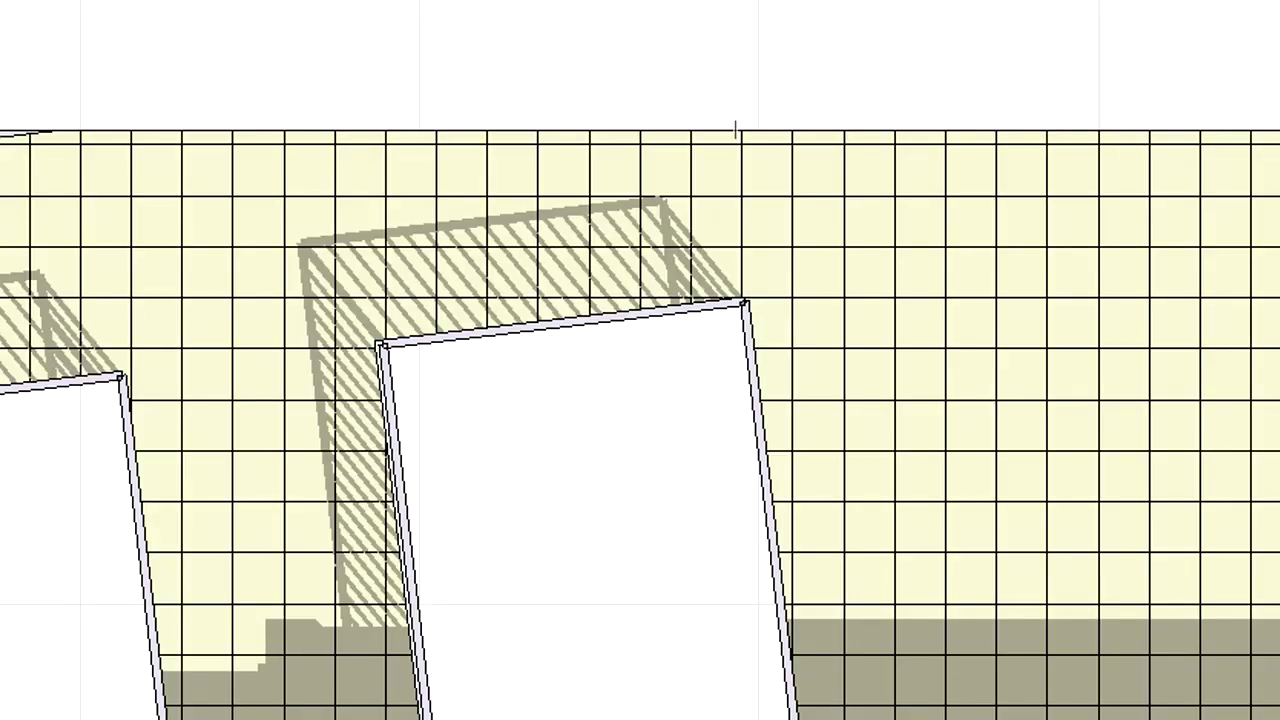
{"action": "key", "text": "ctrl+t"}
{"action": "left_click_drag", "start_coordinate": [994, 209], "coordinate": [1000, 308]}
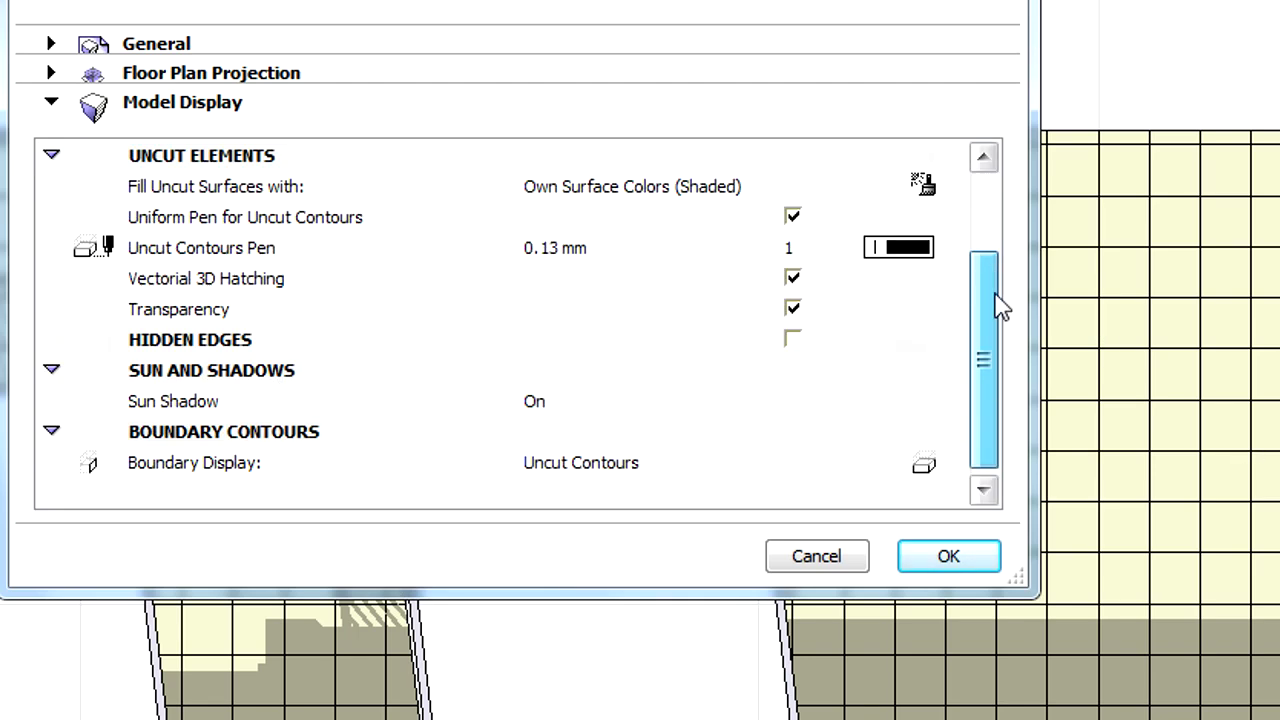
- Set Boundary Display to Override Contours with a 0.35 mm Dashed line
{"action": "left_click", "coordinate": [955, 465]}
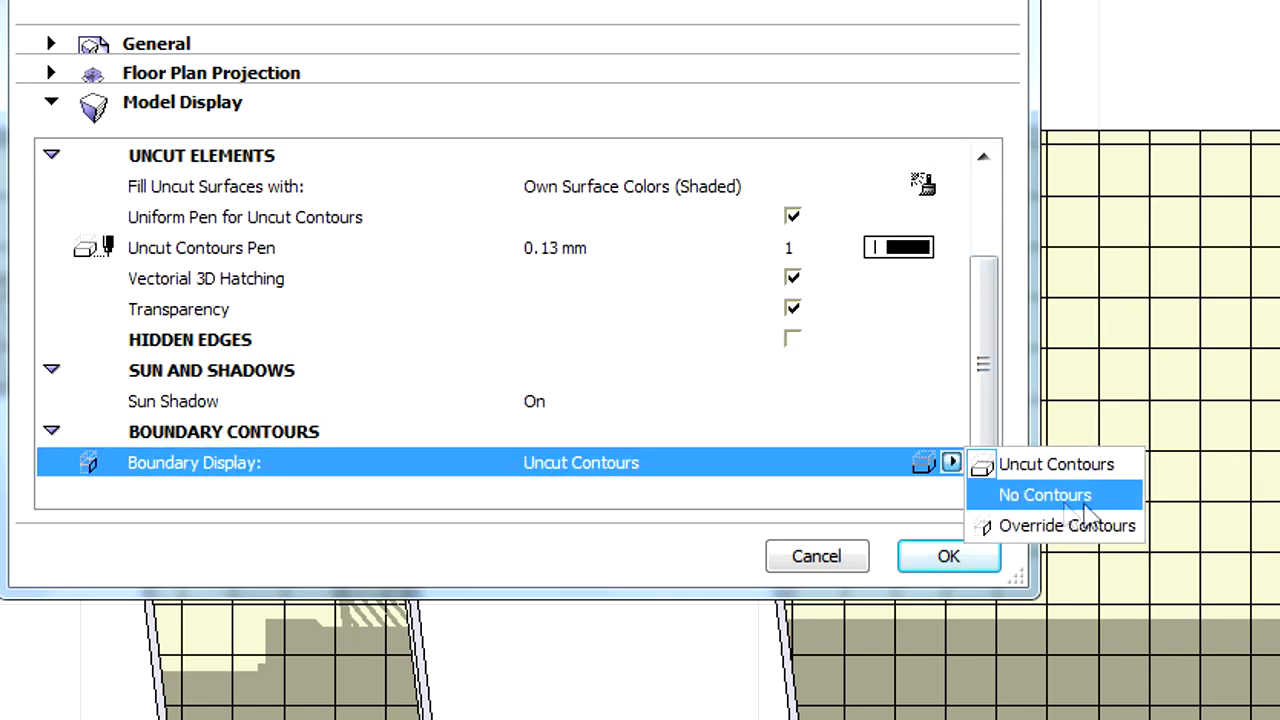
{"action": "left_click", "coordinate": [1112, 528]}
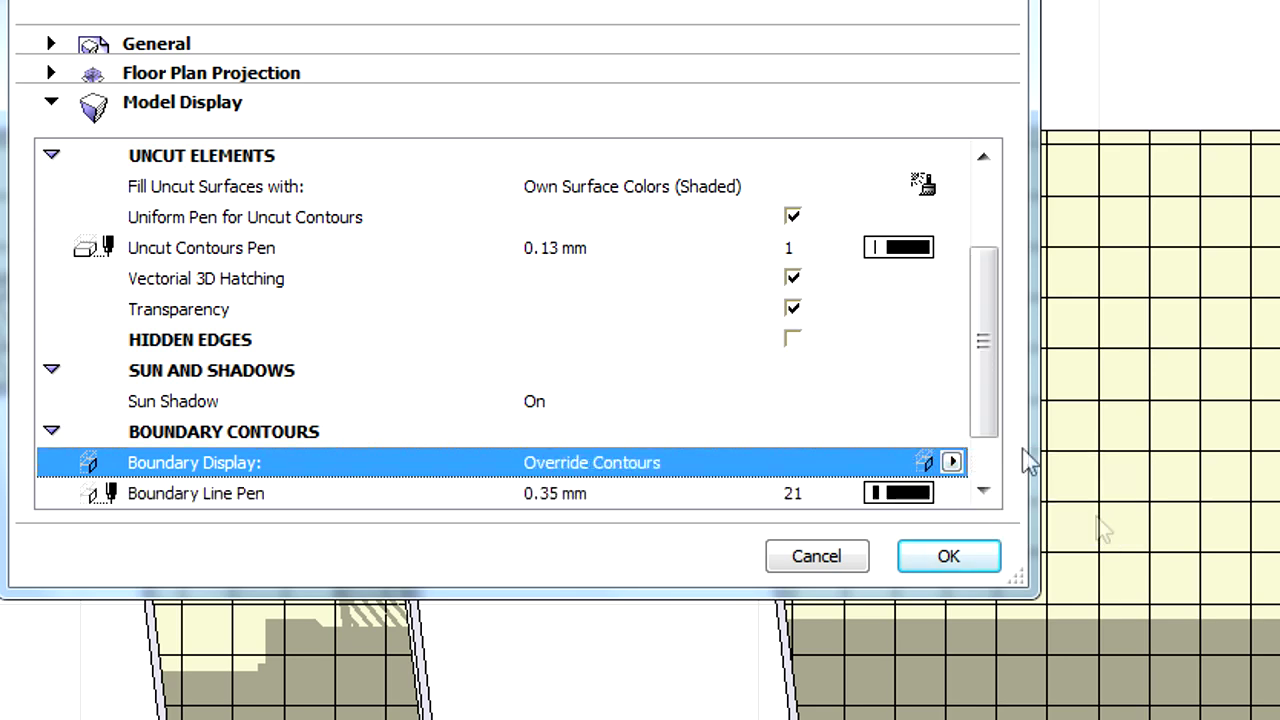
{"action": "left_click_drag", "start_coordinate": [986, 366], "coordinate": [985, 448]}
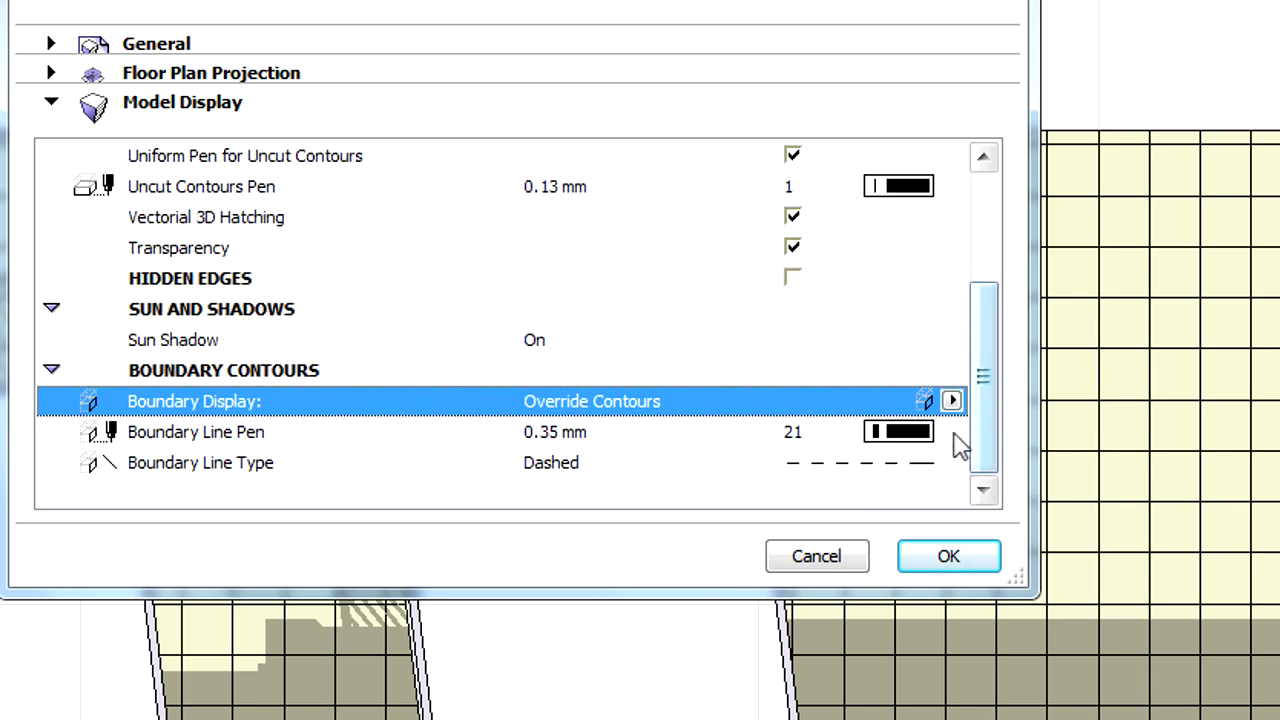
{"action": "left_click", "coordinate": [945, 555]}
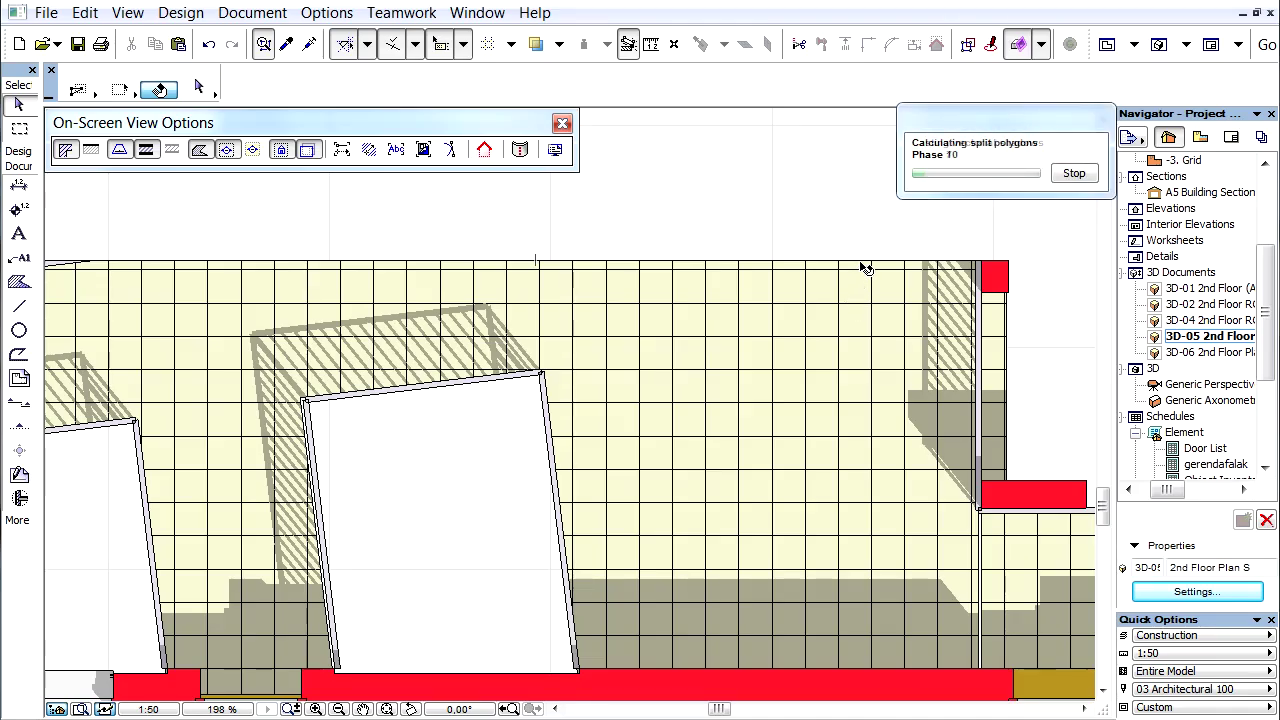
{"action": "scroll", "coordinate": [866, 268], "scroll_direction": "up", "scroll_amount": 2}
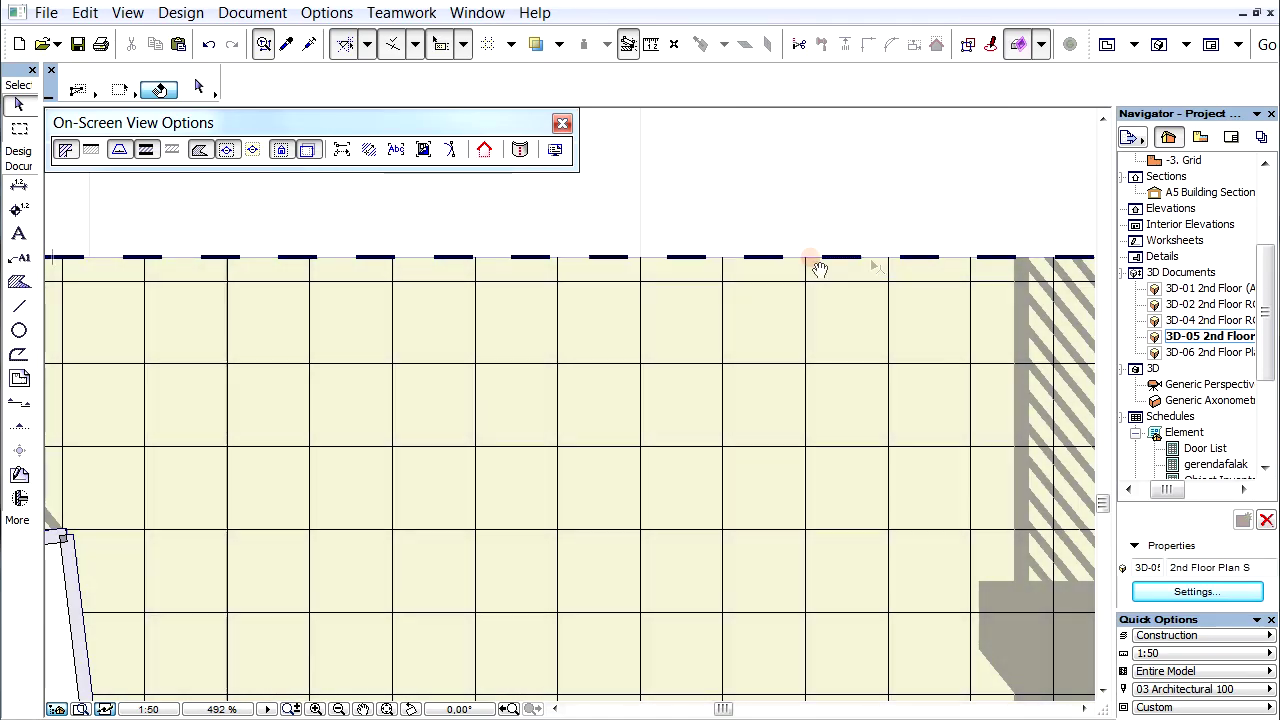